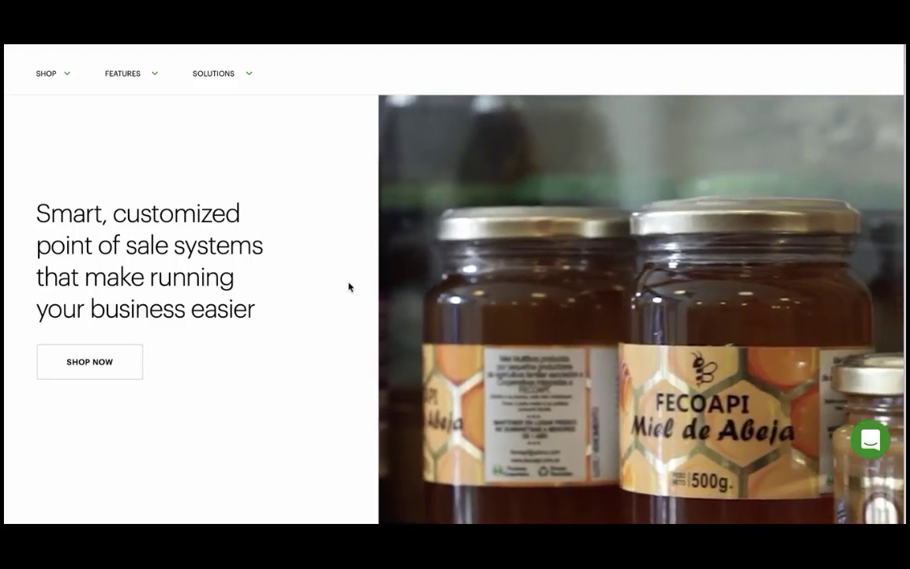
- Look over the Clover homepage and its section on what the POS can do
scroll(315, 331, down, 5)
scroll(316, 333, down, 2)
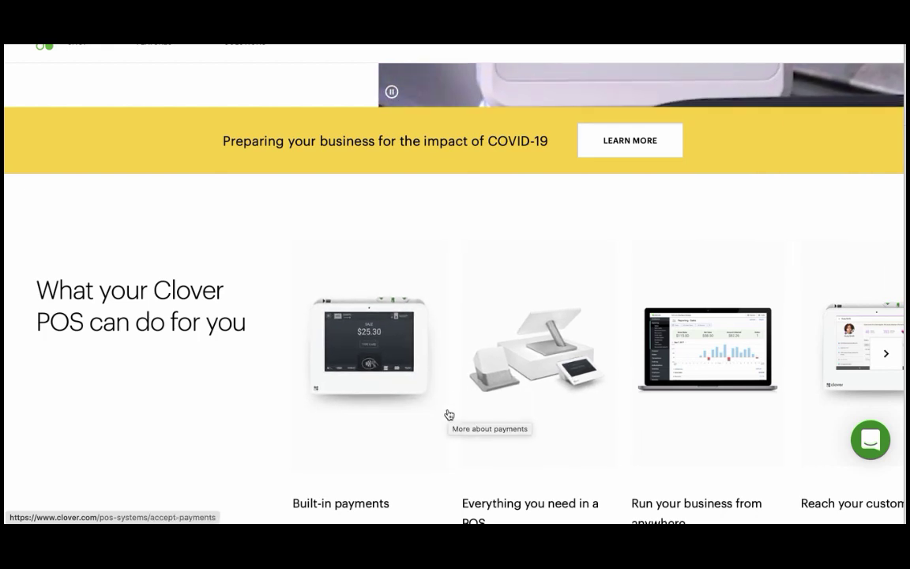
scroll(449, 415, down, 2)
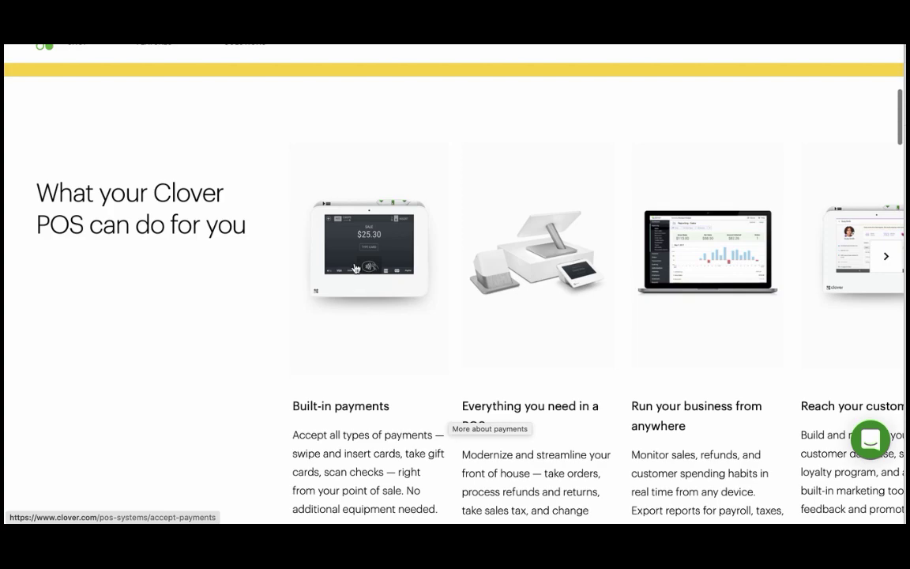
scroll(501, 362, down, 5)
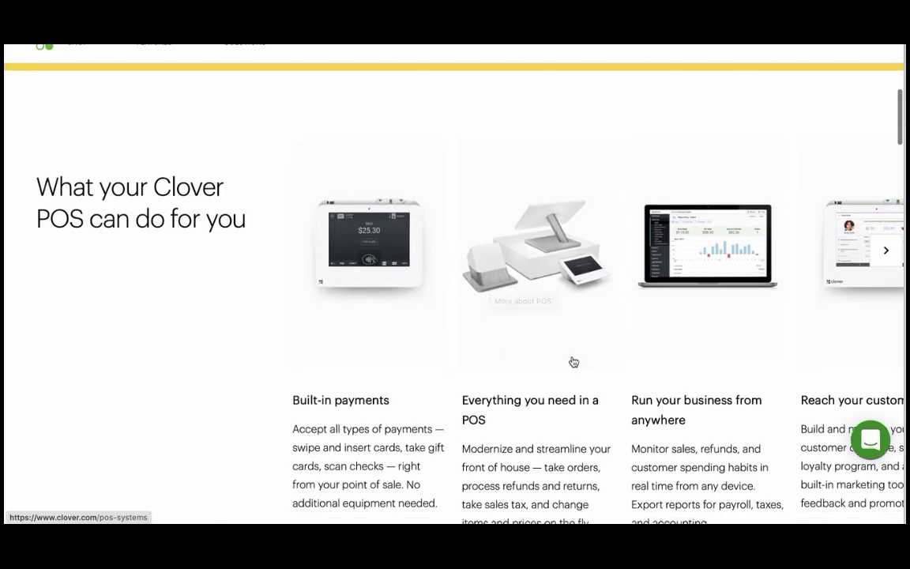
scroll(573, 362, up, 12)
scroll(380, 312, up, 3)
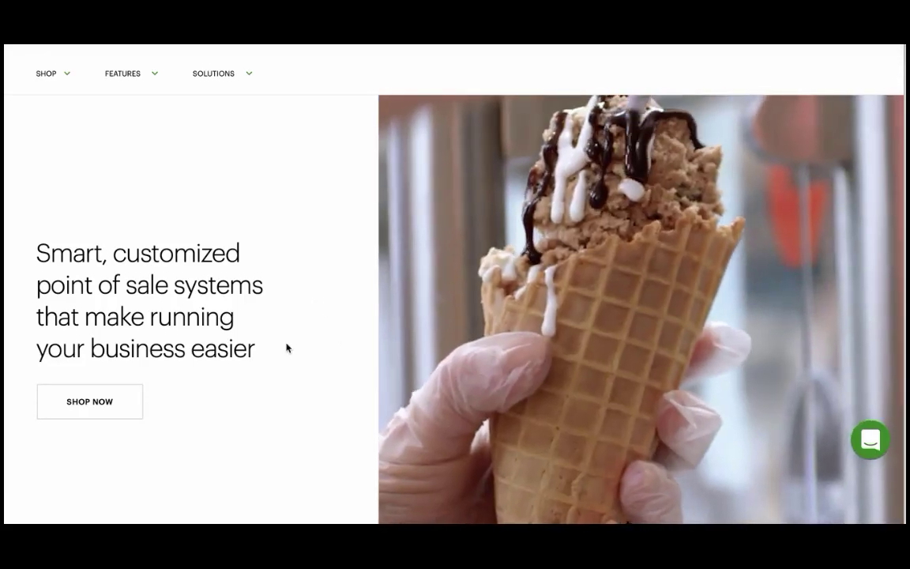
scroll(348, 304, up, 1)
scroll(346, 296, down, 1)
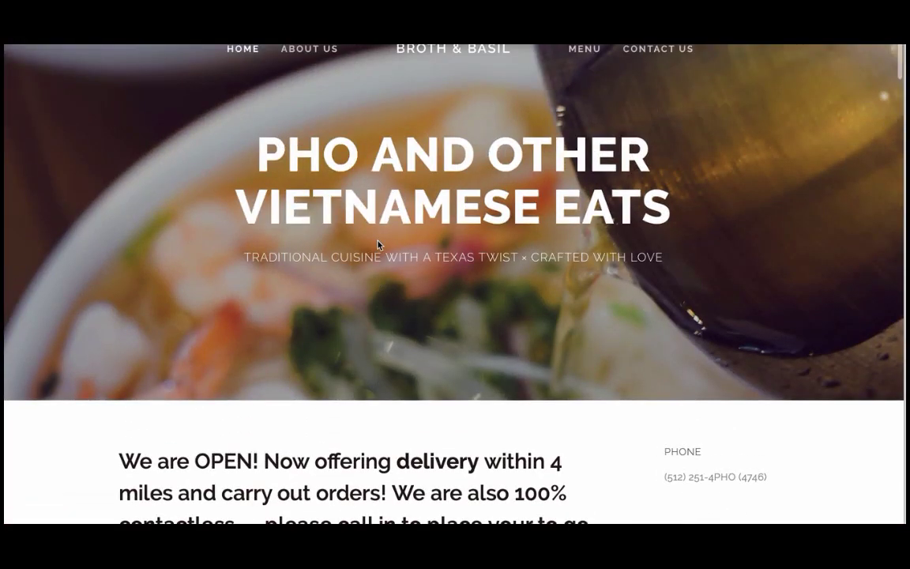
- Examine the Broth & Basil restaurant homepage, including its navigation links and the delivery and carry-out notice
scroll(444, 328, down, 1)
scroll(445, 329, up, 1)
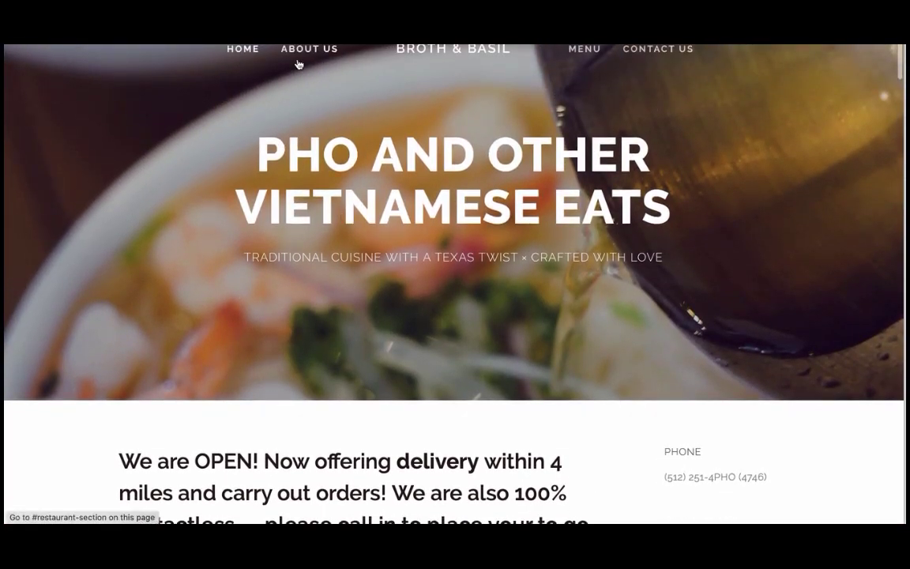
scroll(423, 57, up, 1)
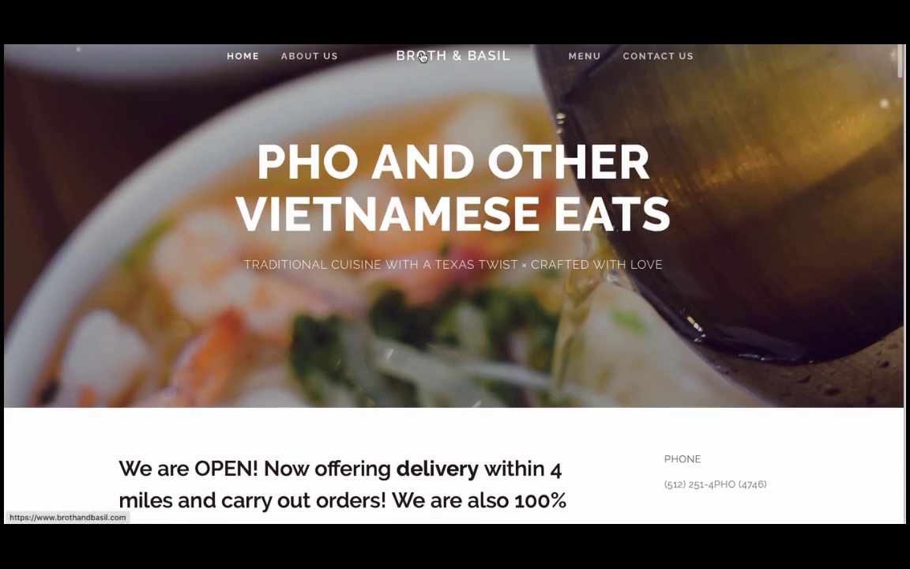
scroll(386, 227, down, 1)
scroll(387, 227, up, 1)
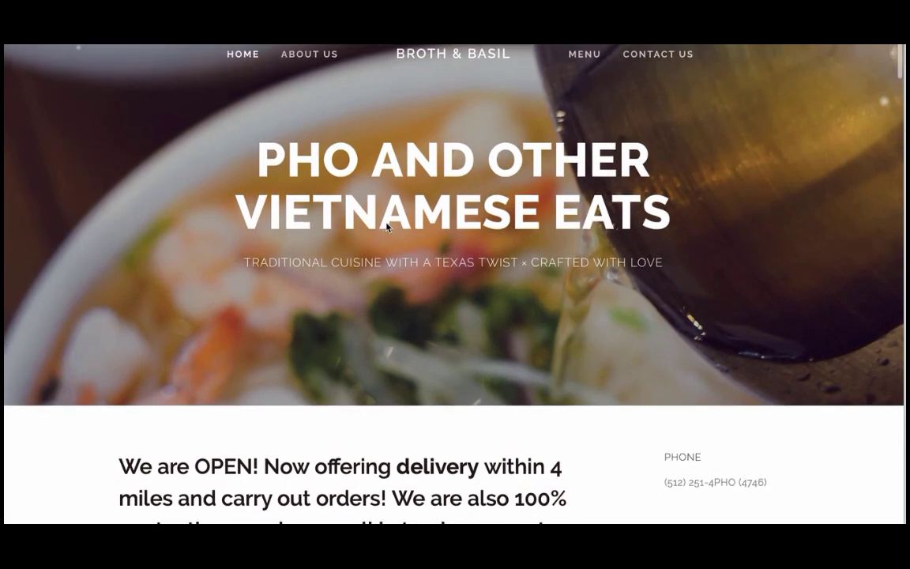
scroll(386, 227, down, 1)
scroll(387, 227, up, 1)
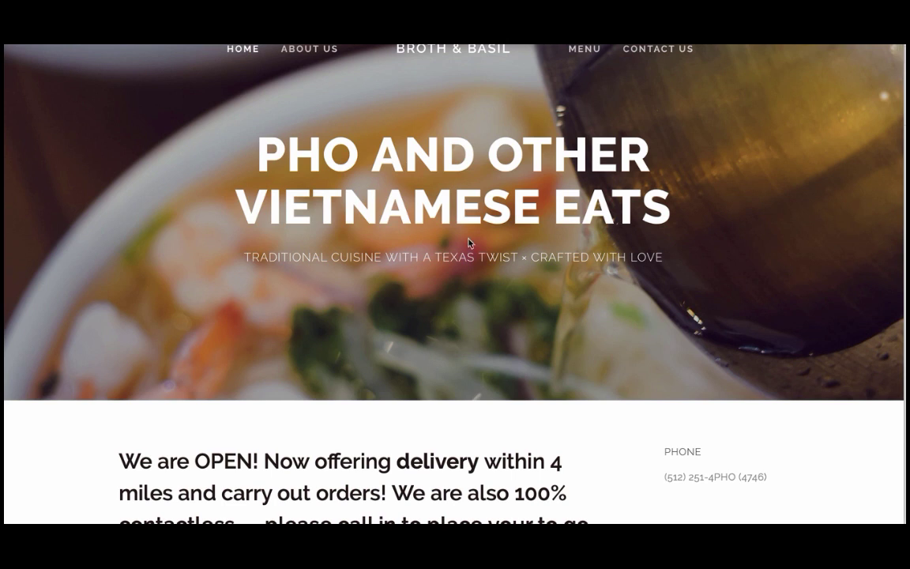
scroll(469, 243, up, 1)
scroll(469, 239, down, 1)
scroll(443, 316, down, 3)
scroll(443, 317, up, 3)
scroll(426, 191, up, 1)
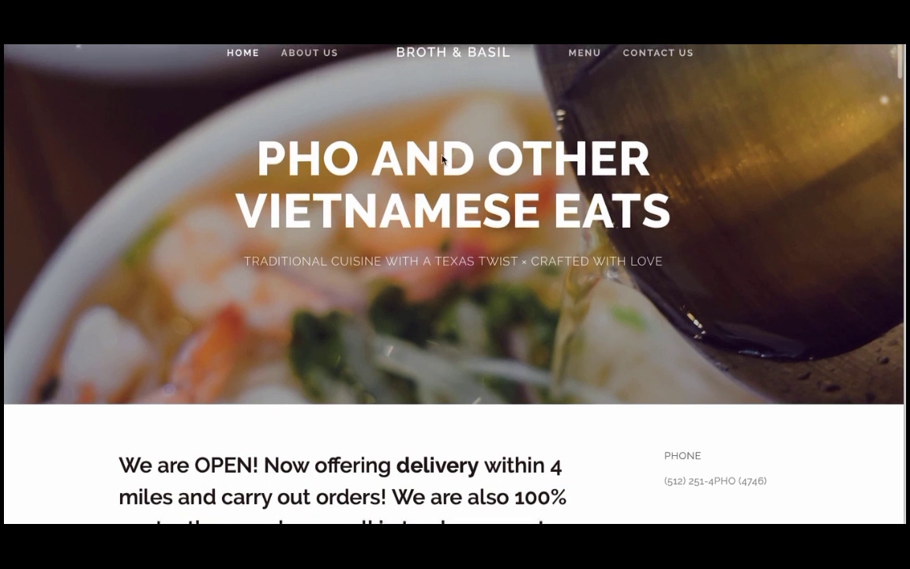
scroll(441, 157, down, 1)
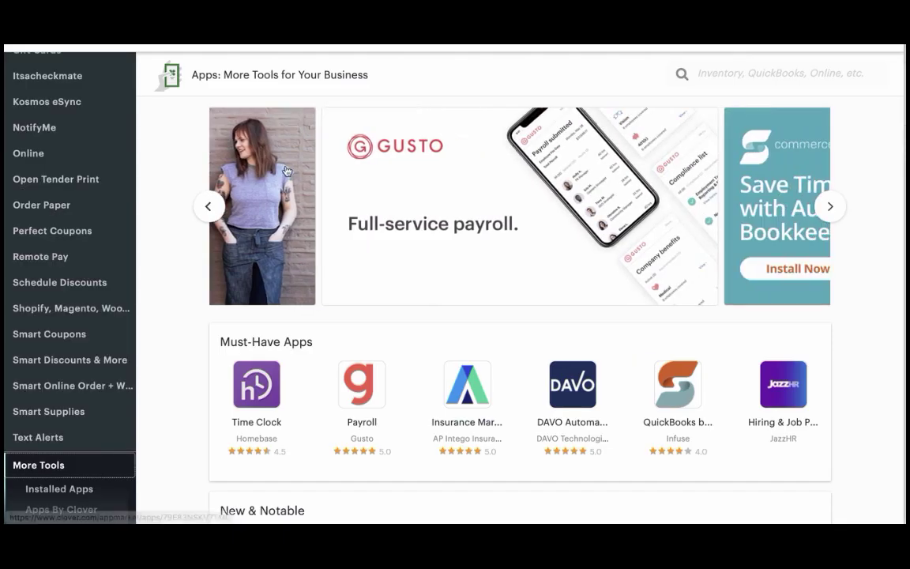
- Search the Clover app market for "smart online order"
click(721, 77)
text(smart online or)
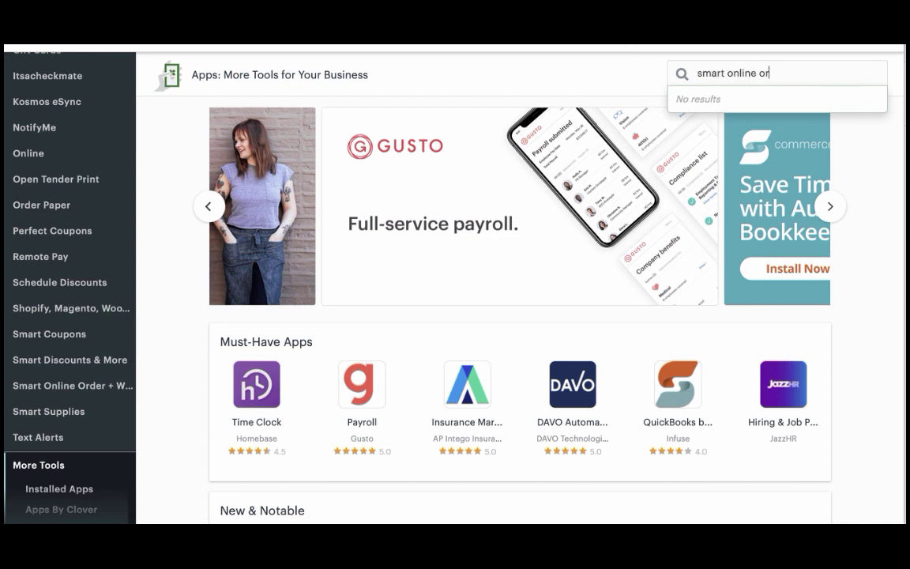
text(der)
key(Return)
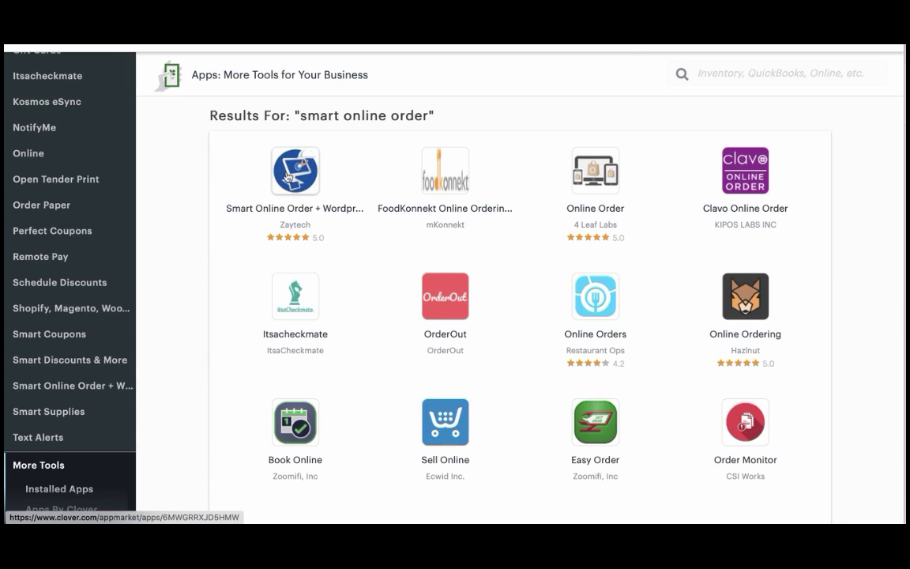
- Launch Smart Online Order + Wordpress from its app page and continue setup with the Wix, Square Space, Godaddy or other non-Wordpress website option
click(299, 201)
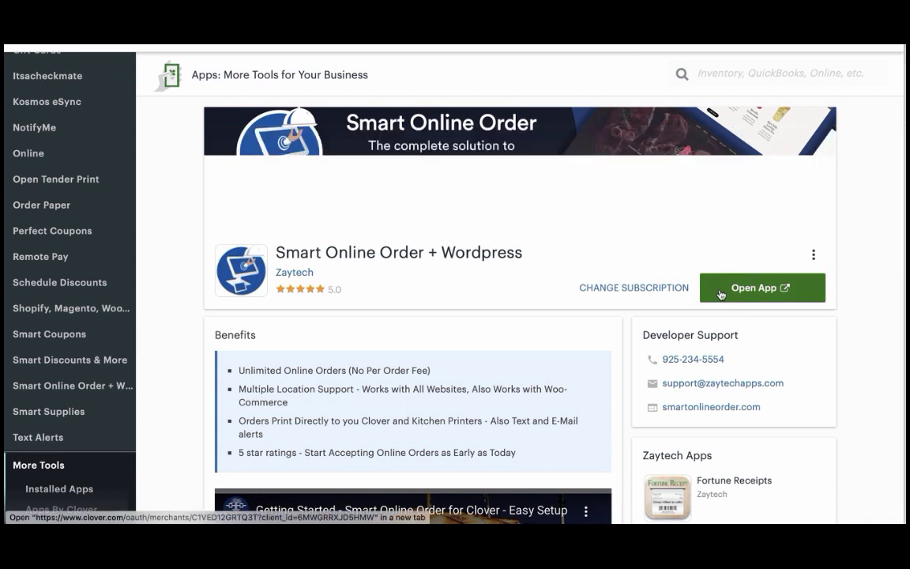
click(723, 295)
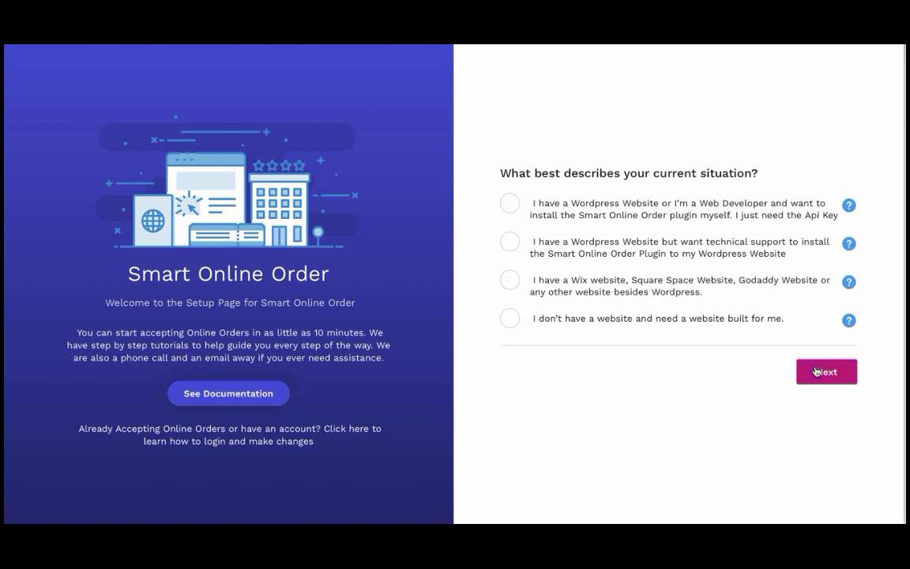
click(511, 280)
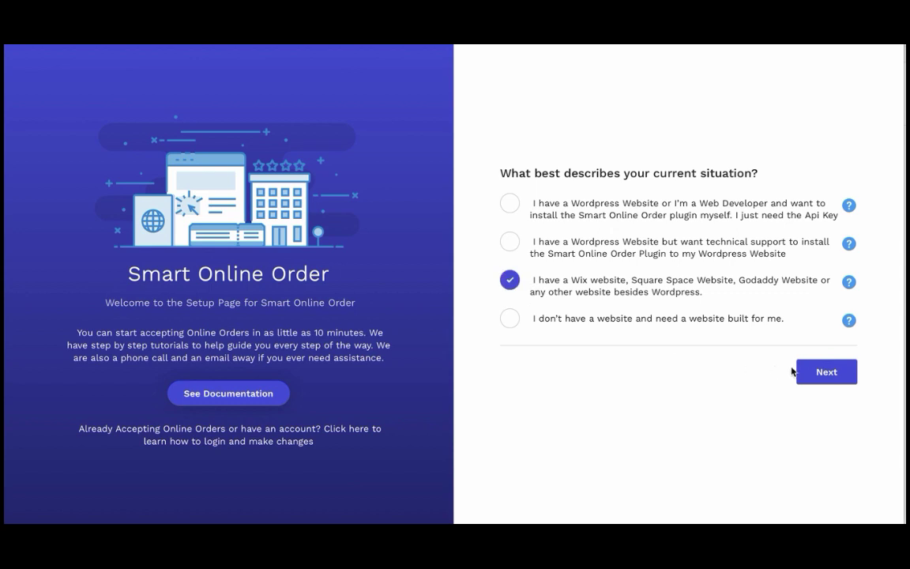
click(806, 372)
- Try noodletown as the domain name of the online order page
click(547, 201)
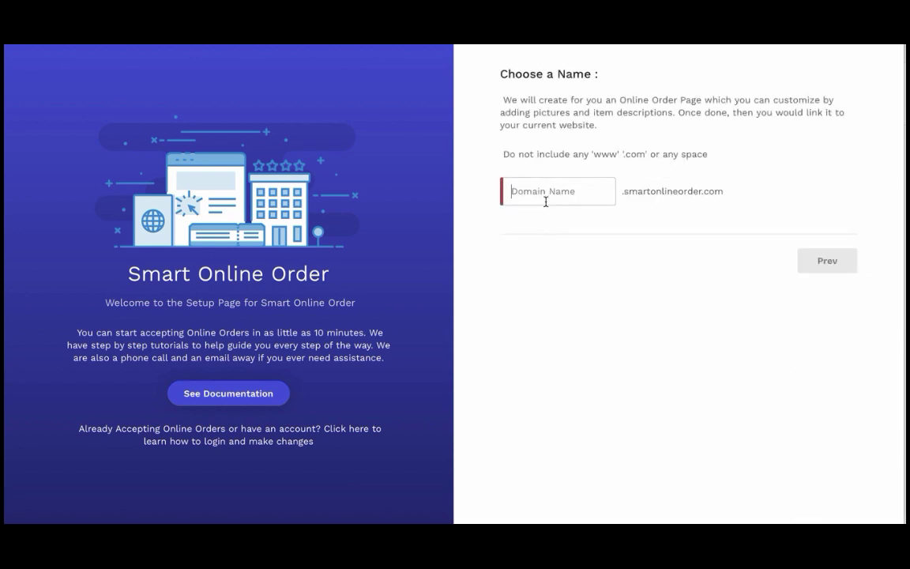
text(noodl)
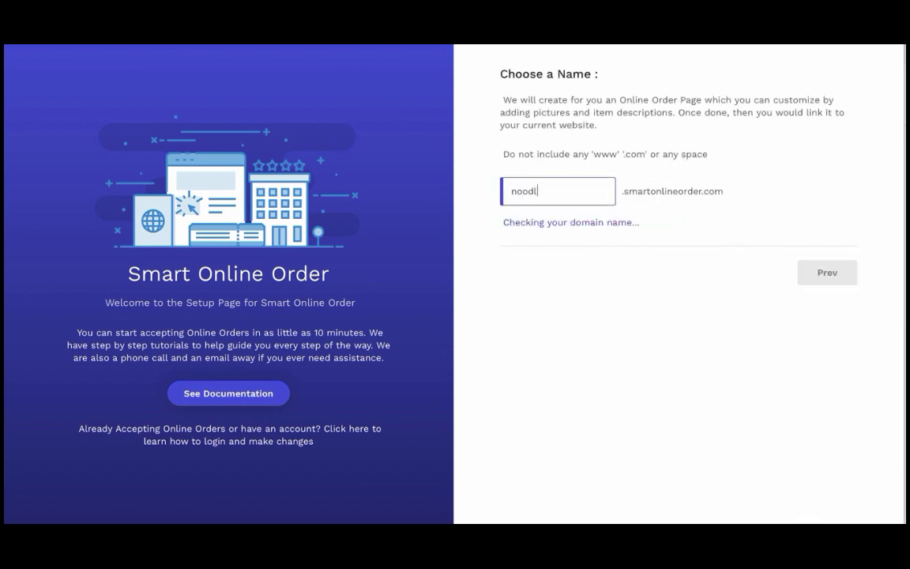
text(e town)
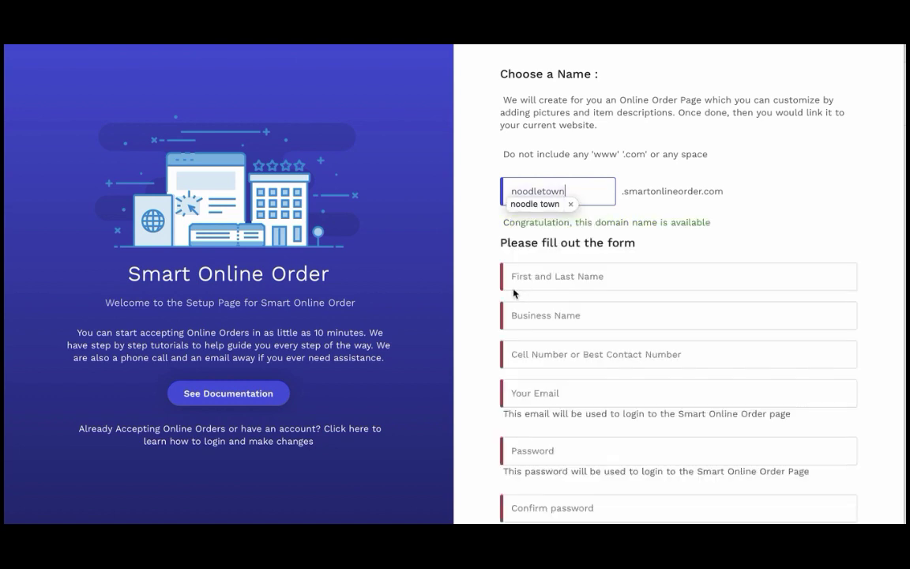
key(Tab)
click(542, 192)
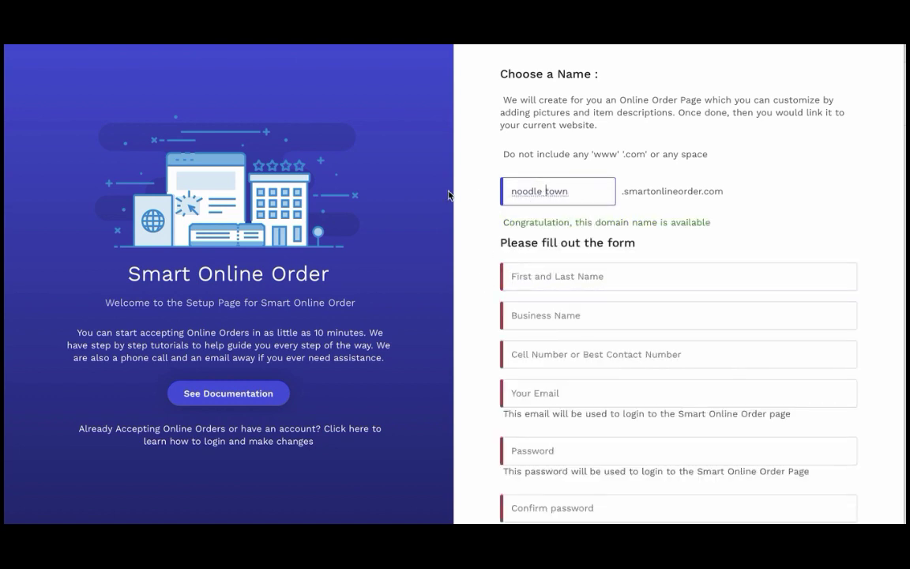
key(BackSpace)
- Replace the online order page's domain name with sams to check its availability
double_click(508, 190)
text(samsmarke)
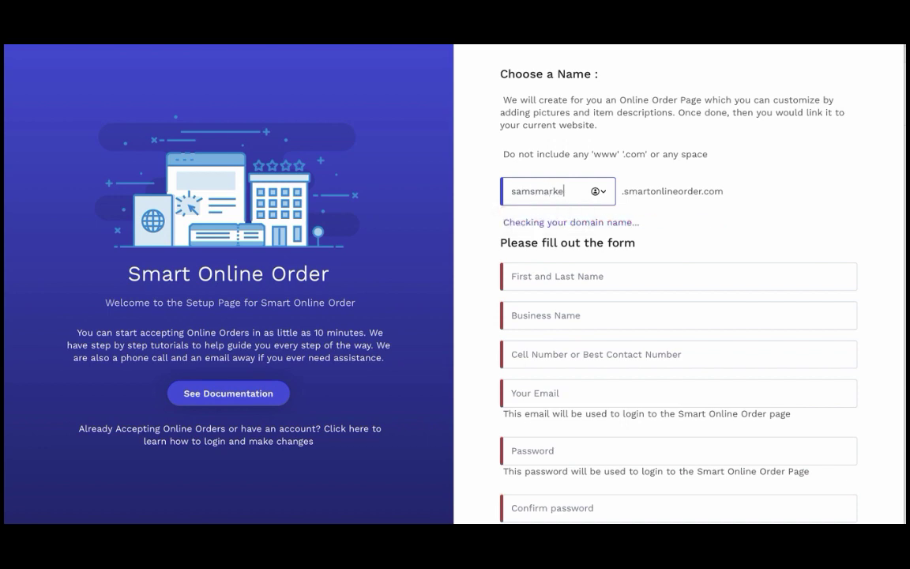
click(463, 203)
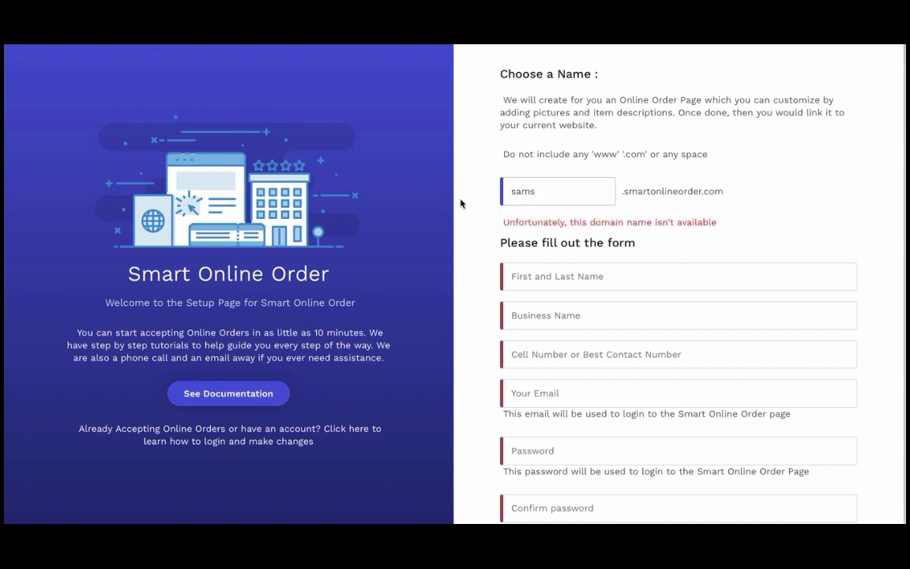
- Review the setup form's contact, login, optional logo and optional header image fields
scroll(491, 252, down, 2)
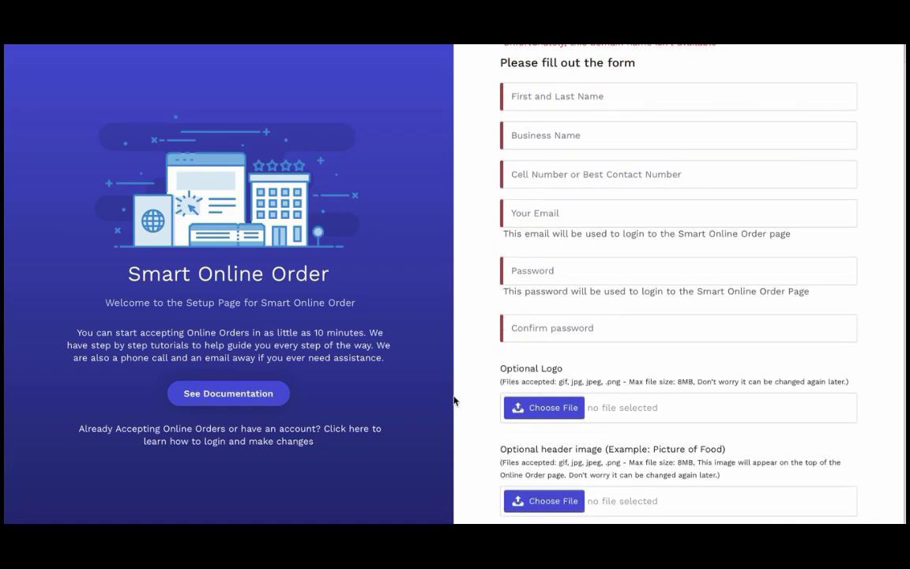
scroll(528, 451, down, 1)
scroll(487, 385, up, 3)
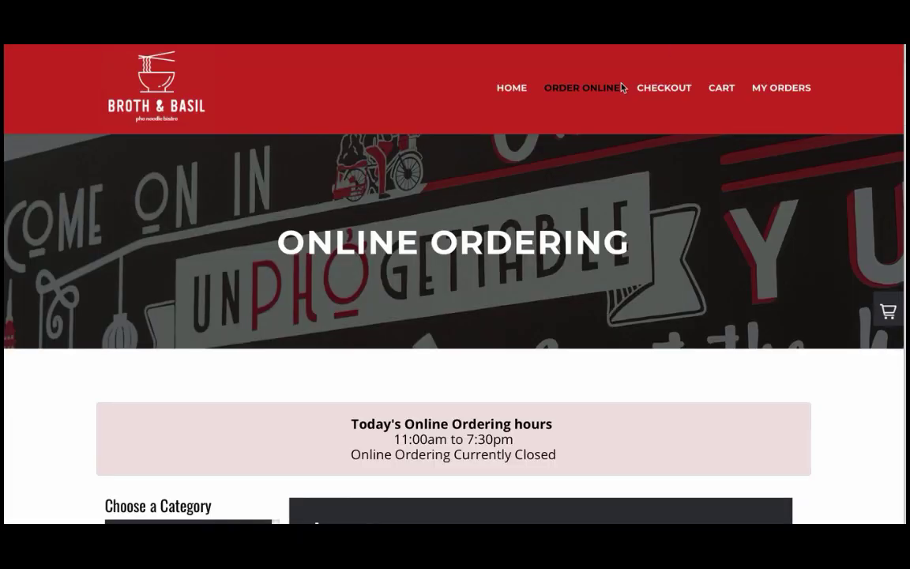
- Examine Broth & Basil's online ordering page, including its ordering hours, category list and appetizer items
scroll(411, 300, down, 3)
scroll(431, 320, up, 3)
scroll(340, 351, down, 6)
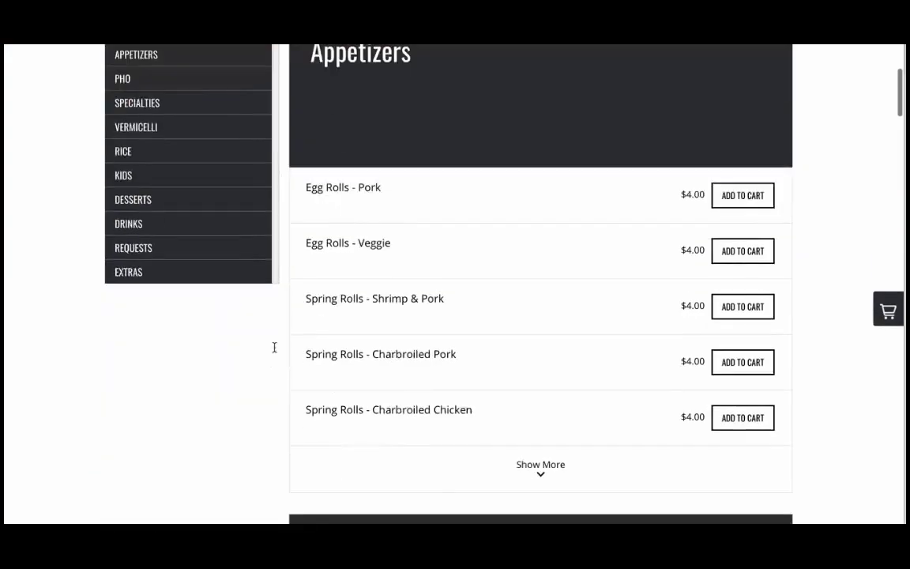
scroll(251, 269, up, 4)
scroll(229, 315, down, 2)
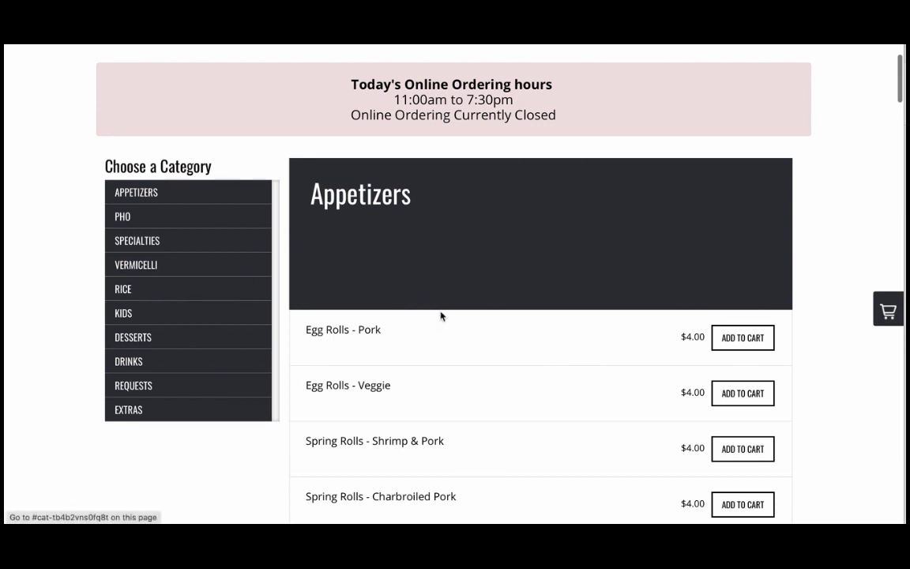
scroll(160, 296, up, 1)
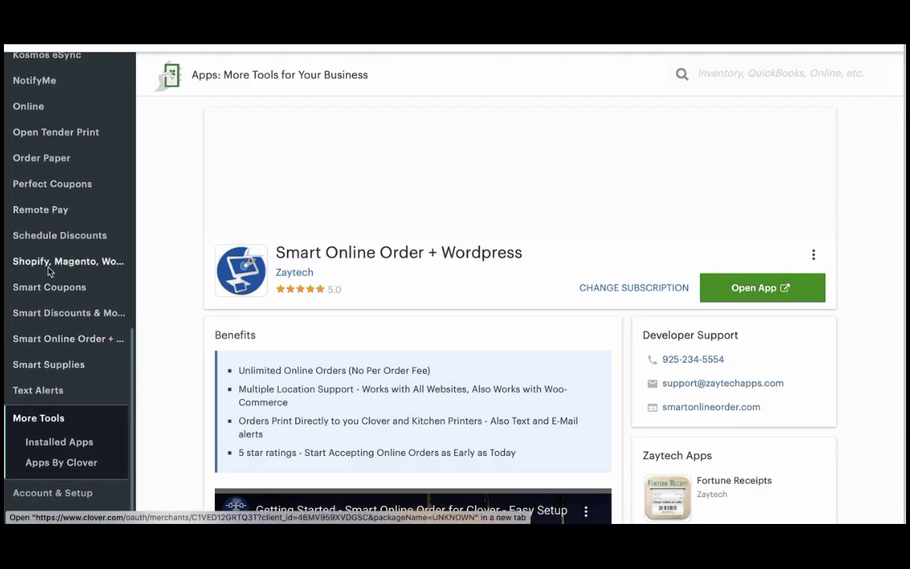
- Look through the Clover dashboard's list of installed apps and management sections
scroll(45, 229, up, 4)
scroll(42, 208, up, 2)
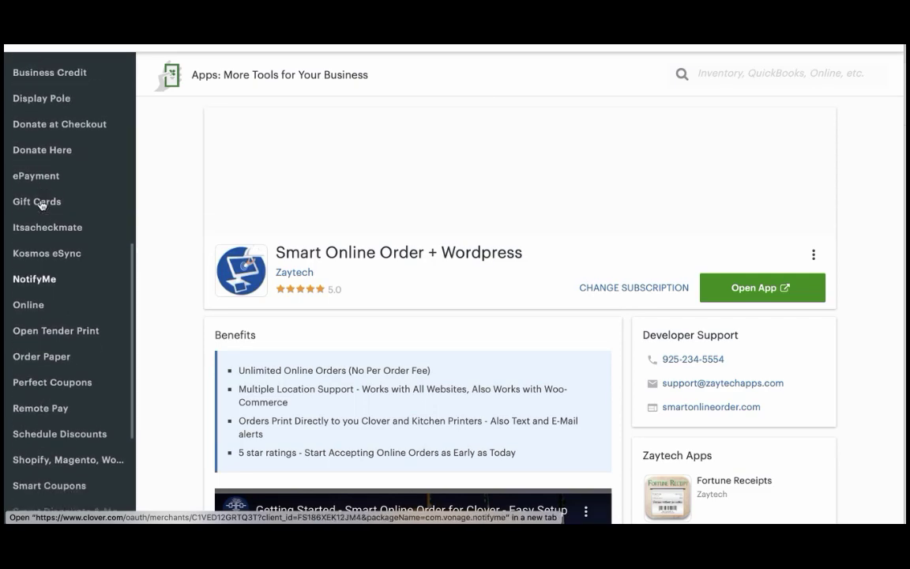
scroll(51, 349, down, 6)
scroll(32, 263, up, 15)
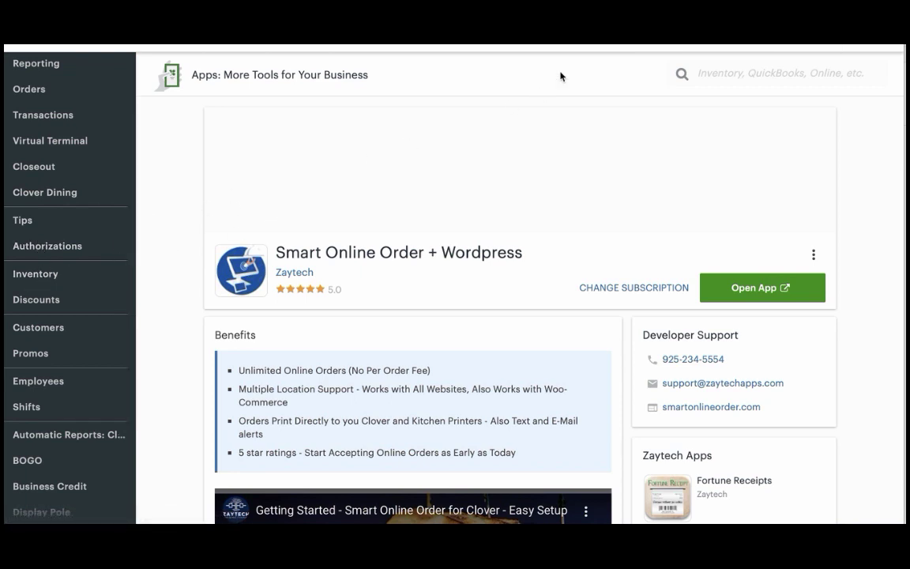
- Return to the Broth & Basil ordering page and review its menu categories and the prices of the appetizers
click(577, 35)
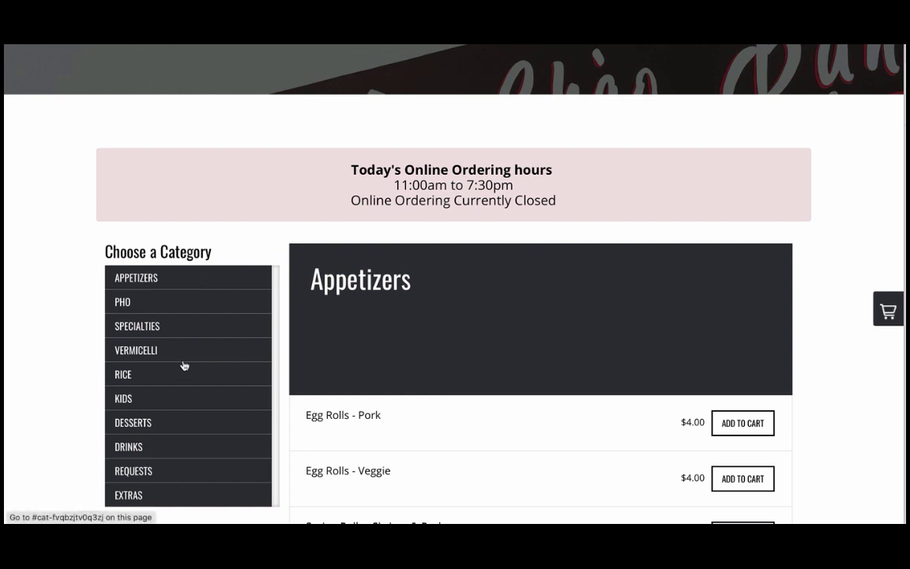
scroll(185, 367, down, 2)
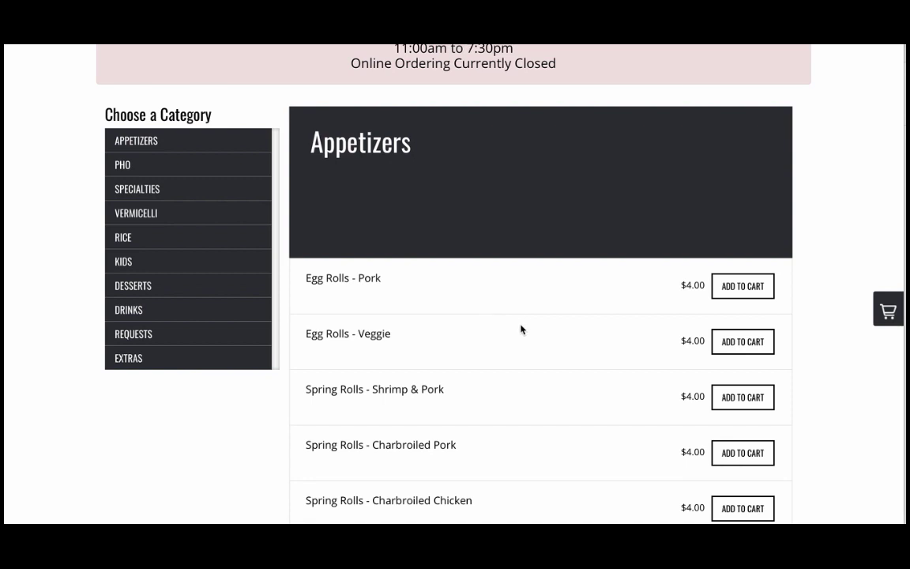
scroll(514, 289, up, 1)
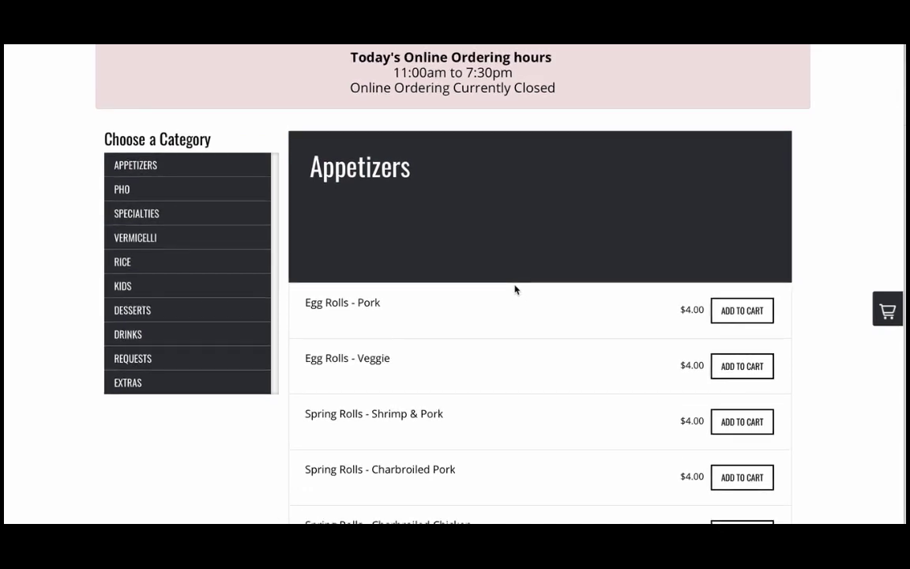
scroll(514, 289, up, 2)
scroll(644, 326, down, 3)
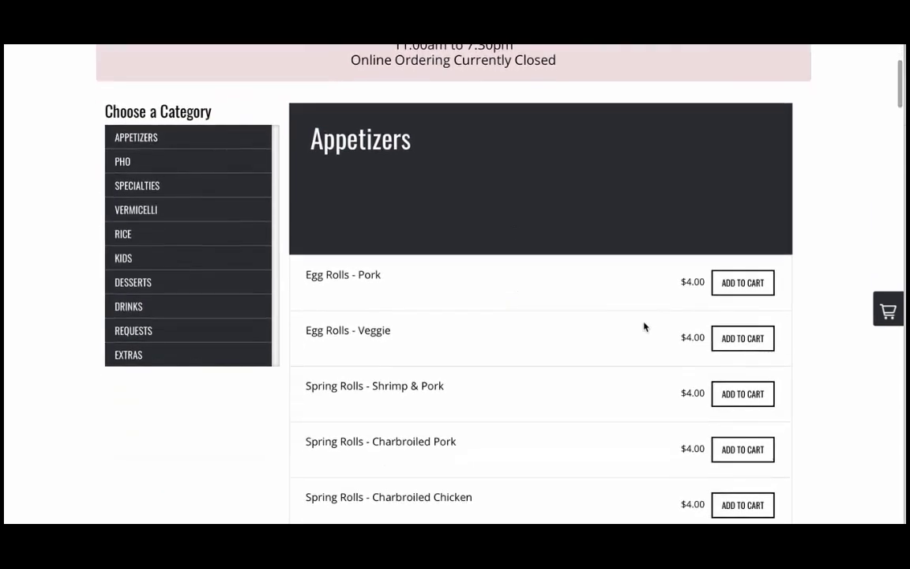
scroll(620, 334, down, 3)
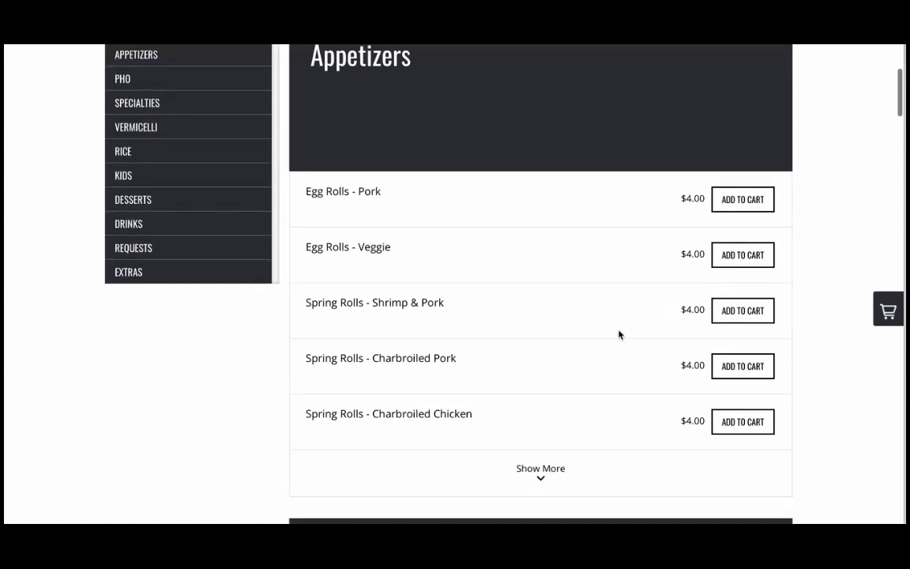
scroll(424, 270, up, 6)
scroll(474, 435, down, 10)
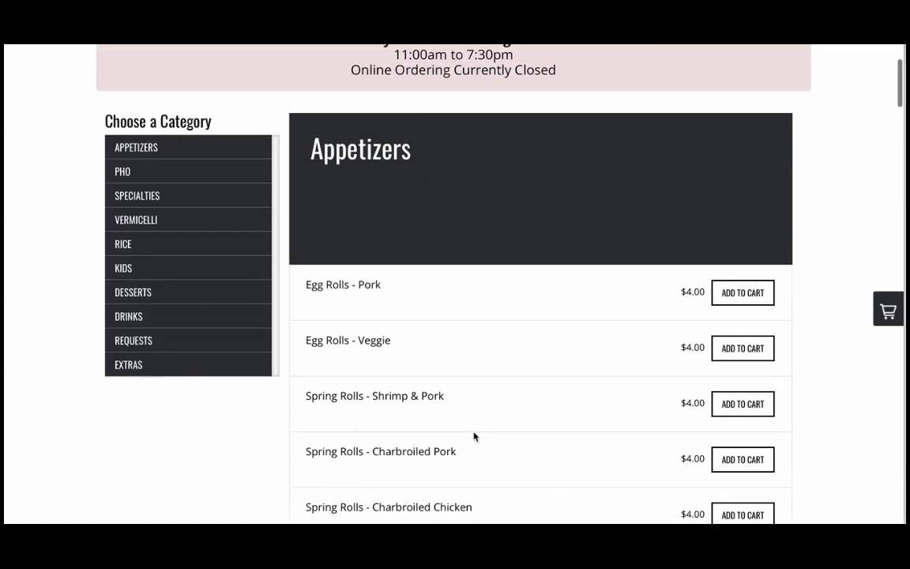
- Review the Broth & Basil ordering page's header, hours and categories, and look over the Clover home page alongside it
scroll(478, 324, up, 12)
scroll(466, 380, down, 2)
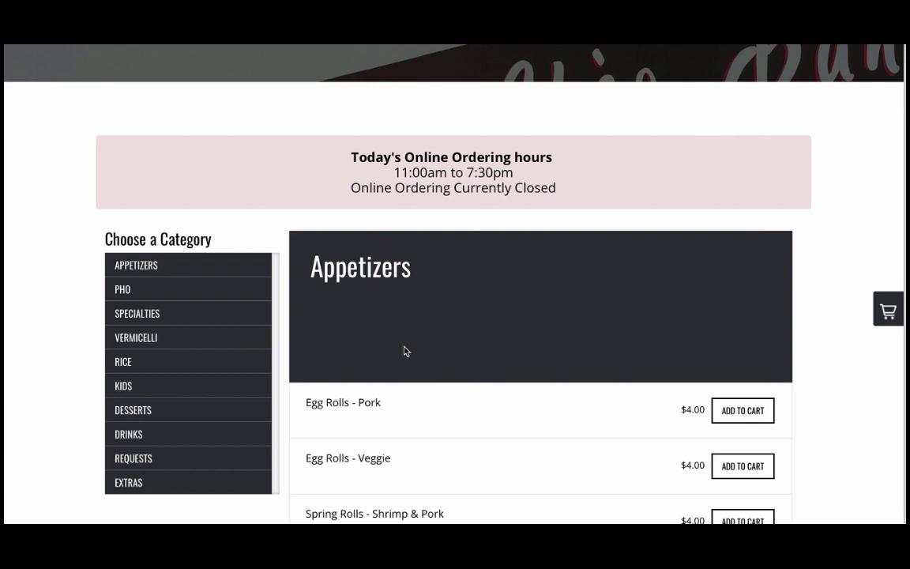
scroll(410, 239, up, 1)
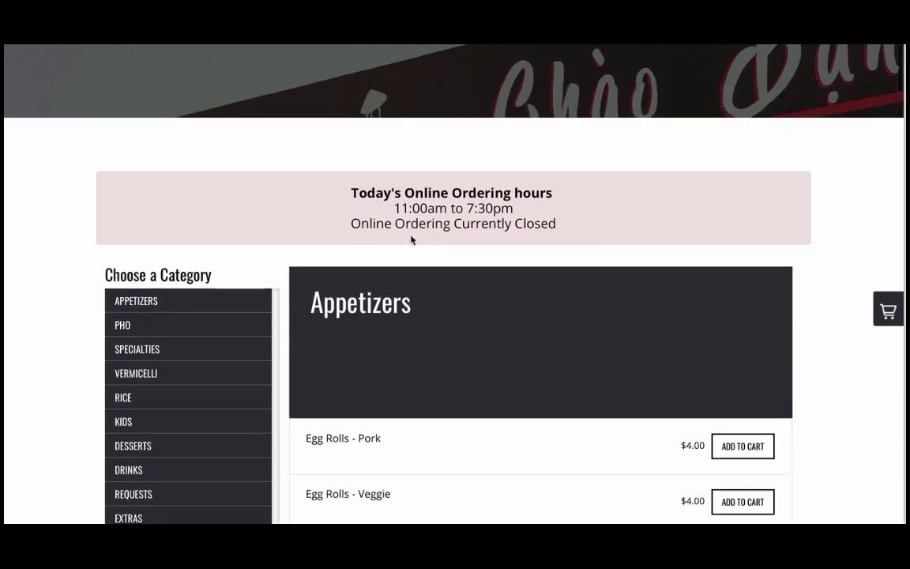
scroll(410, 239, up, 3)
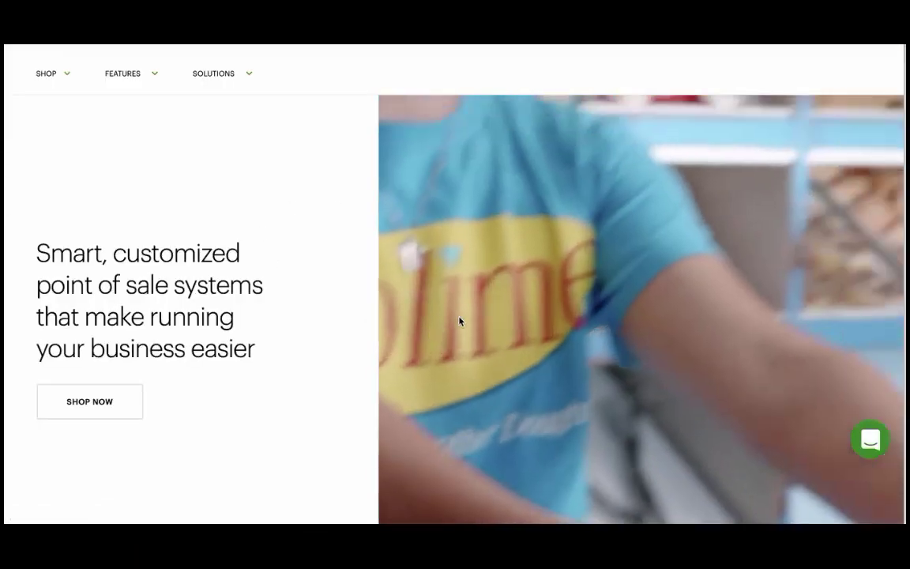
scroll(459, 321, down, 5)
scroll(459, 321, up, 3)
scroll(459, 324, down, 1)
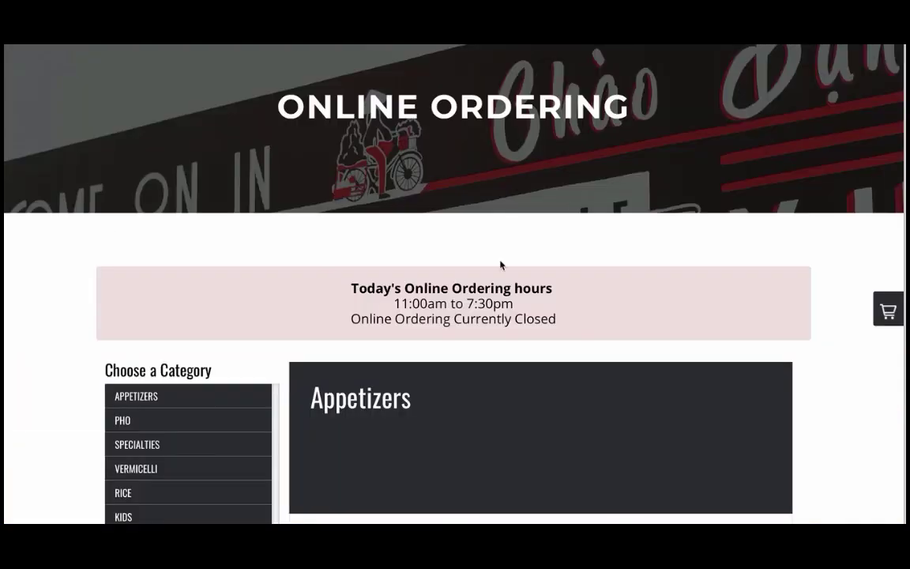
scroll(500, 265, down, 3)
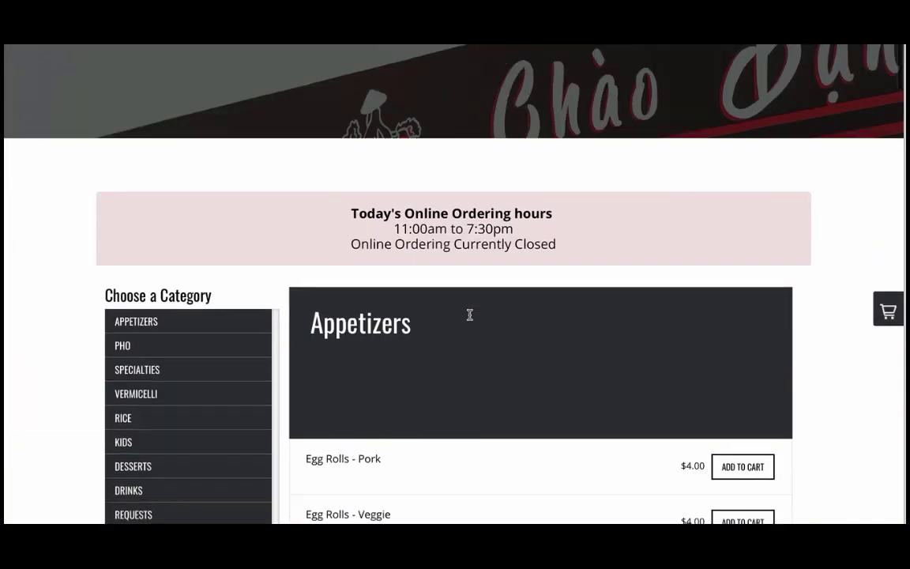
scroll(380, 253, up, 4)
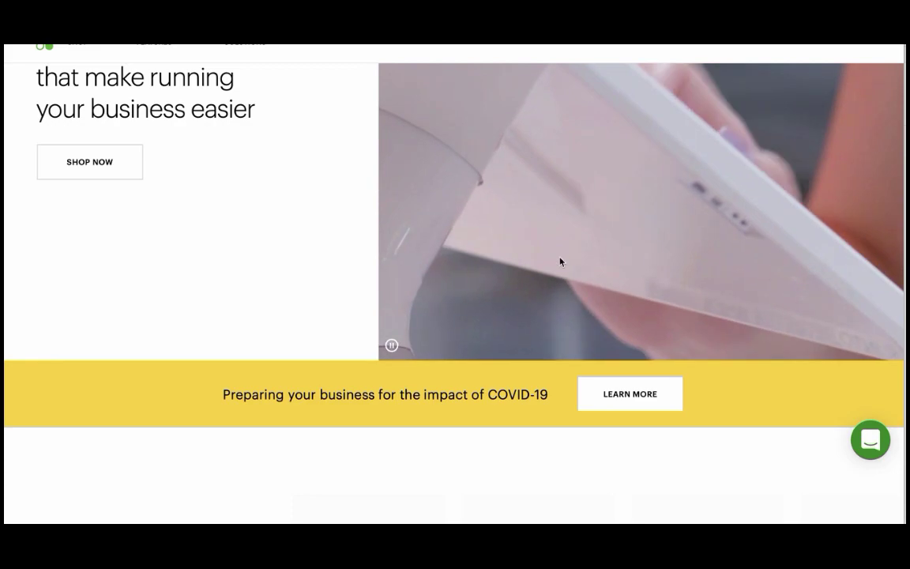
scroll(560, 261, up, 3)
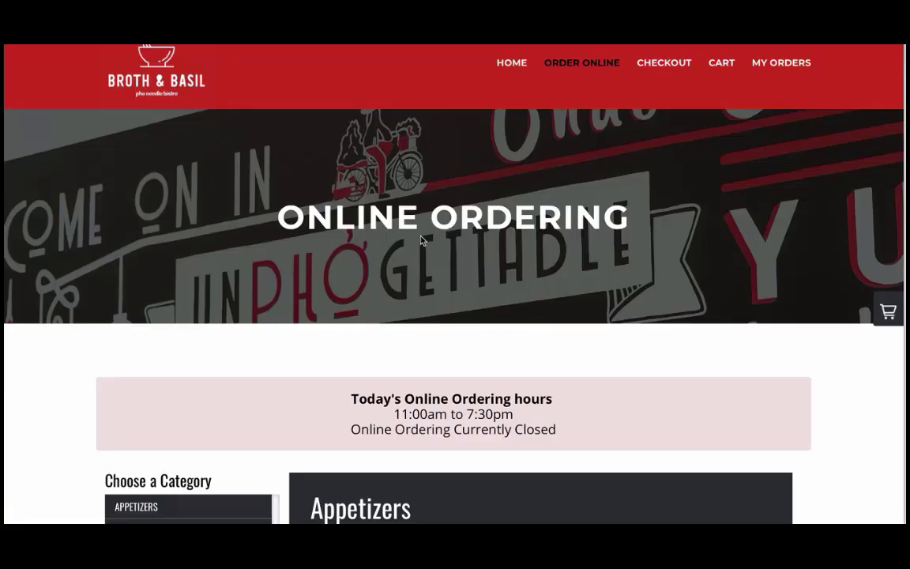
scroll(422, 241, down, 1)
scroll(435, 307, up, 2)
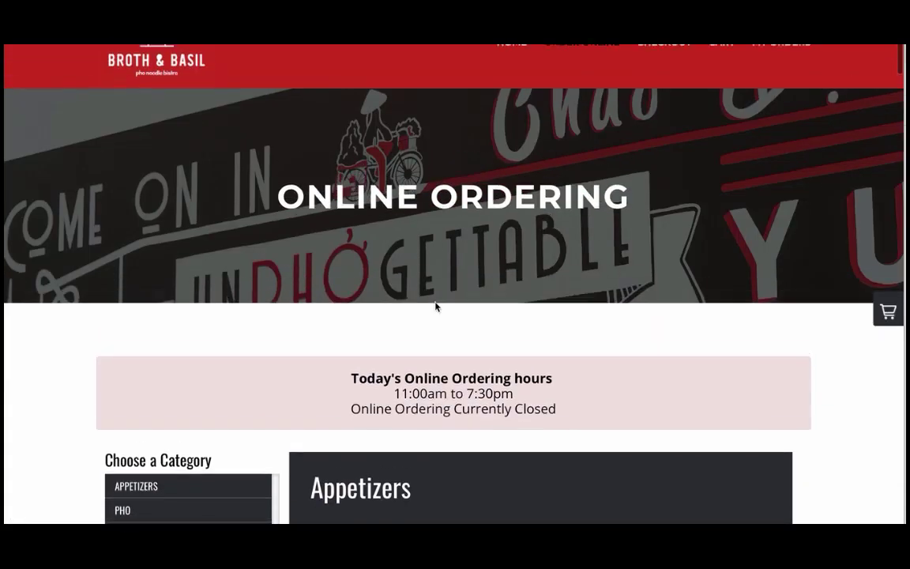
scroll(457, 294, down, 1)
scroll(455, 315, up, 1)
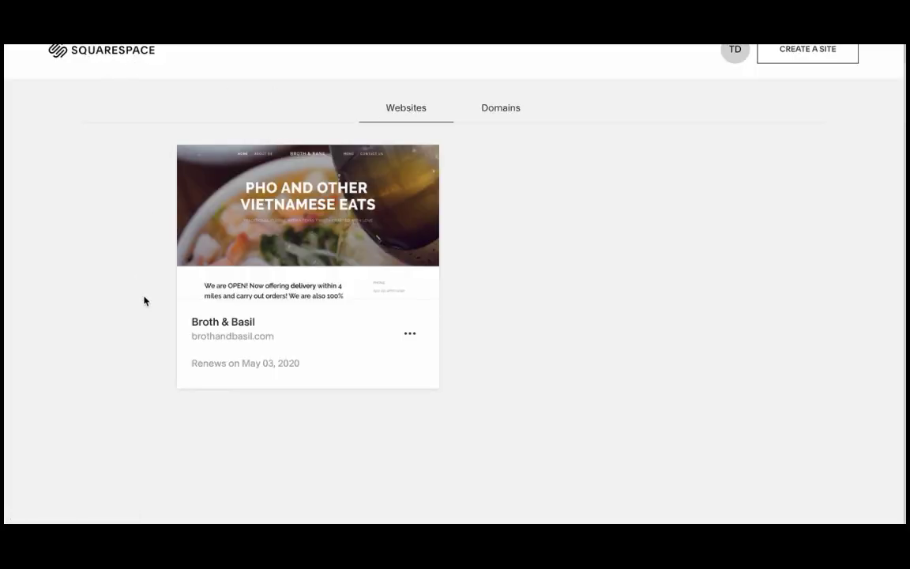
- Switch to Squarespace and open the Broth & Basil website for editing
mouse_move(246, 245)
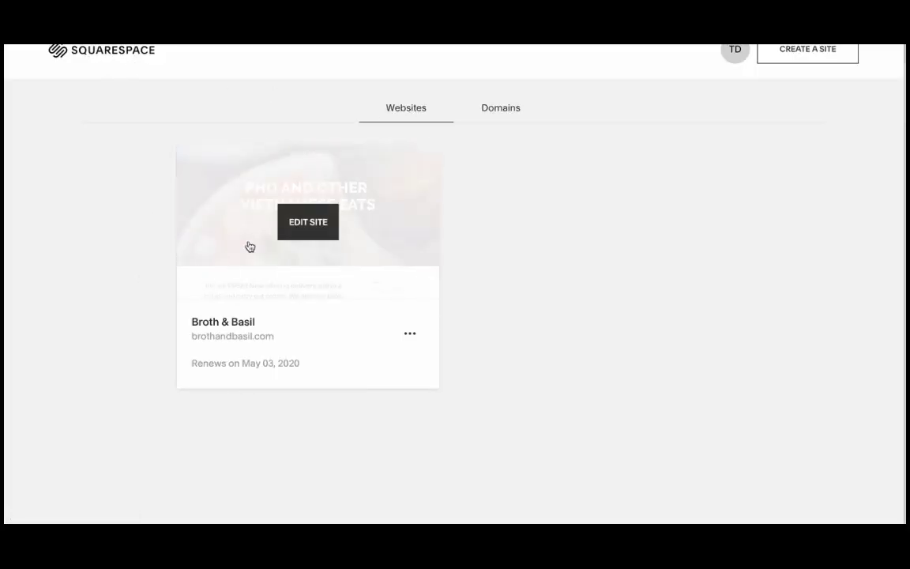
click(309, 229)
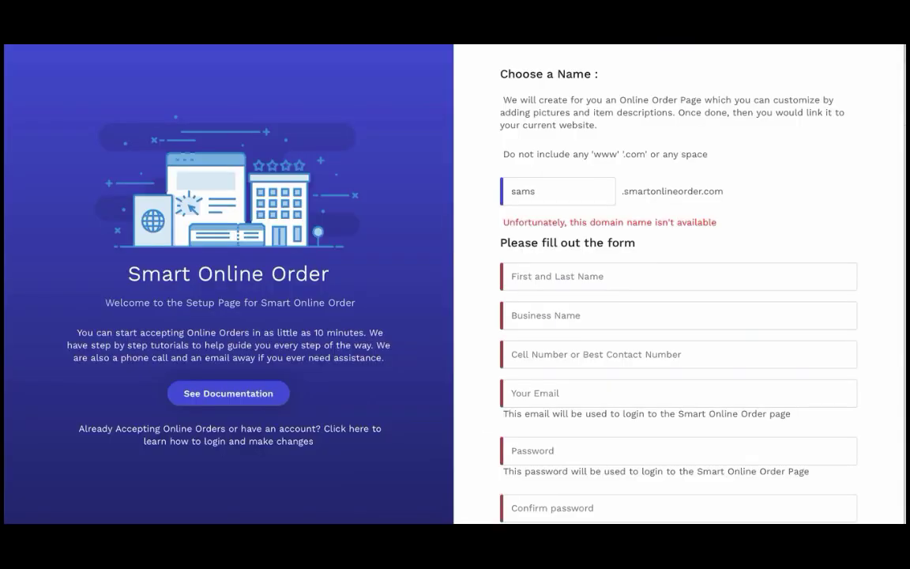
- Return to the Smart Online Order setup page and review the form from the page name to the optional images and submission note
scroll(483, 391, down, 1)
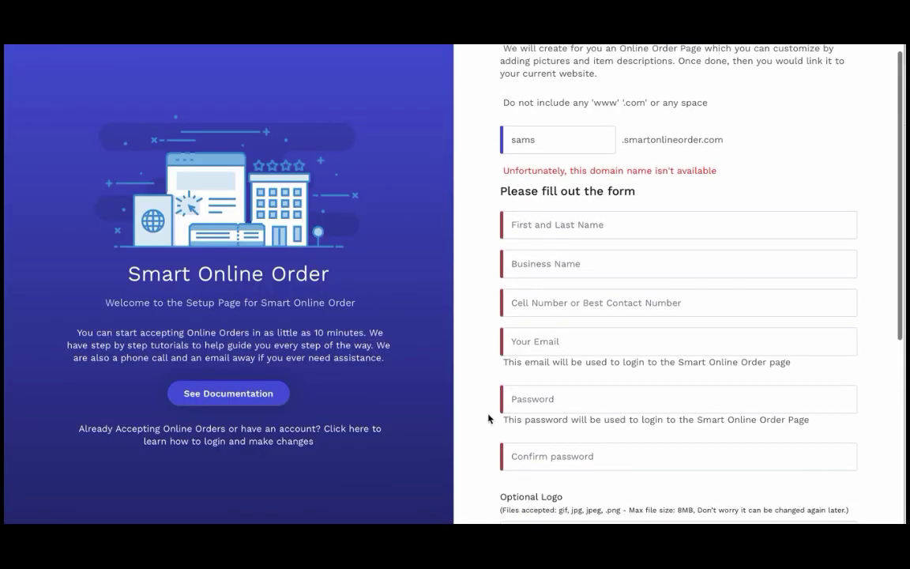
scroll(488, 419, down, 5)
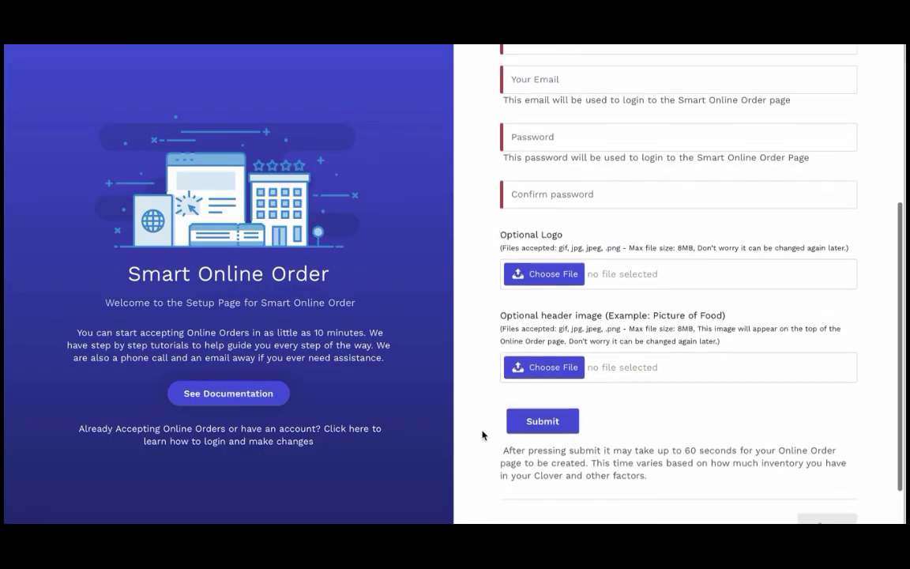
scroll(463, 370, up, 6)
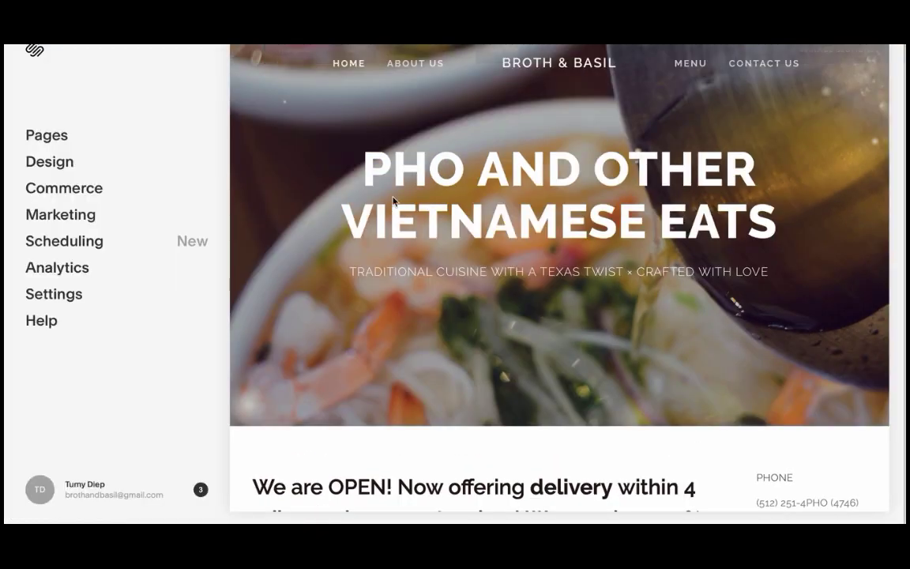
mouse_move(264, 205)
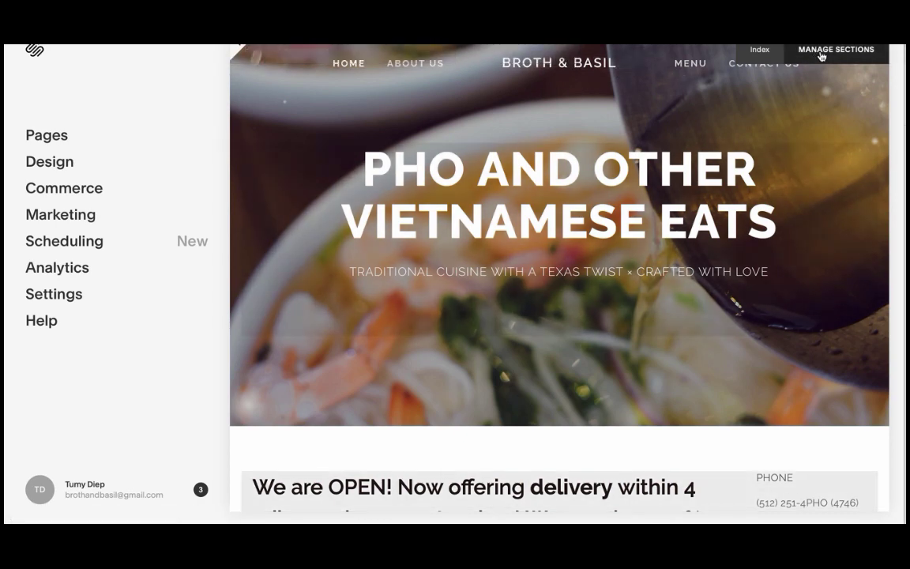
click(836, 49)
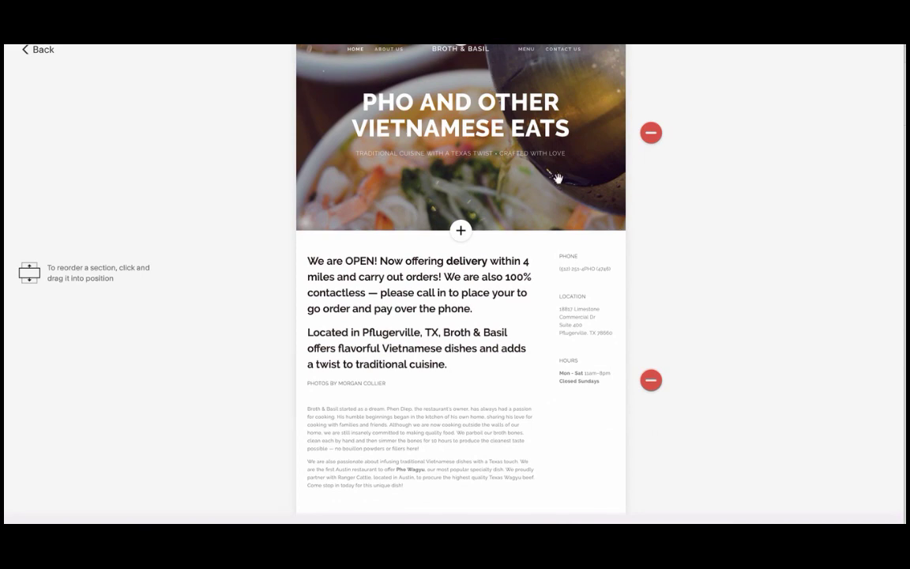
click(42, 52)
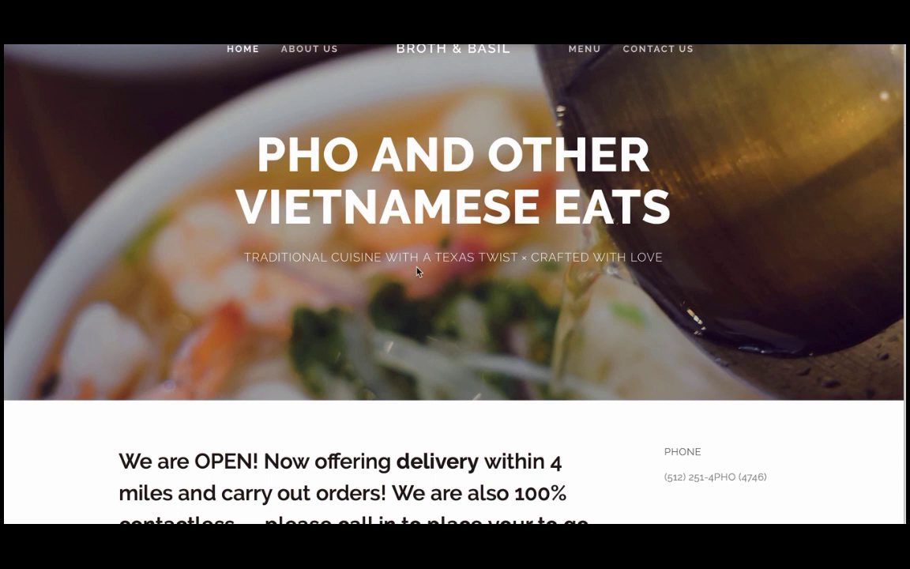
- View the Broth & Basil restaurant home page, examining its navigation, banner and introductory text
scroll(436, 294, down, 2)
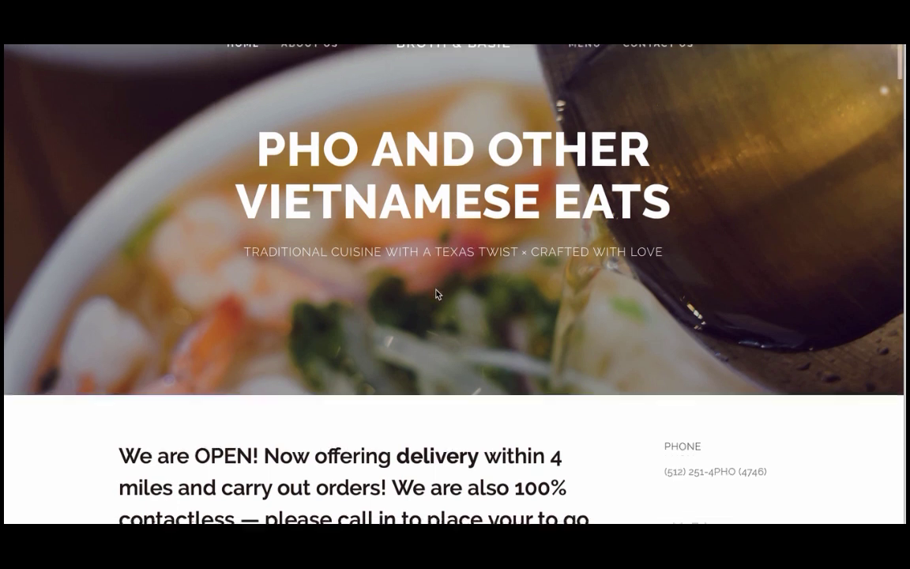
scroll(436, 295, up, 2)
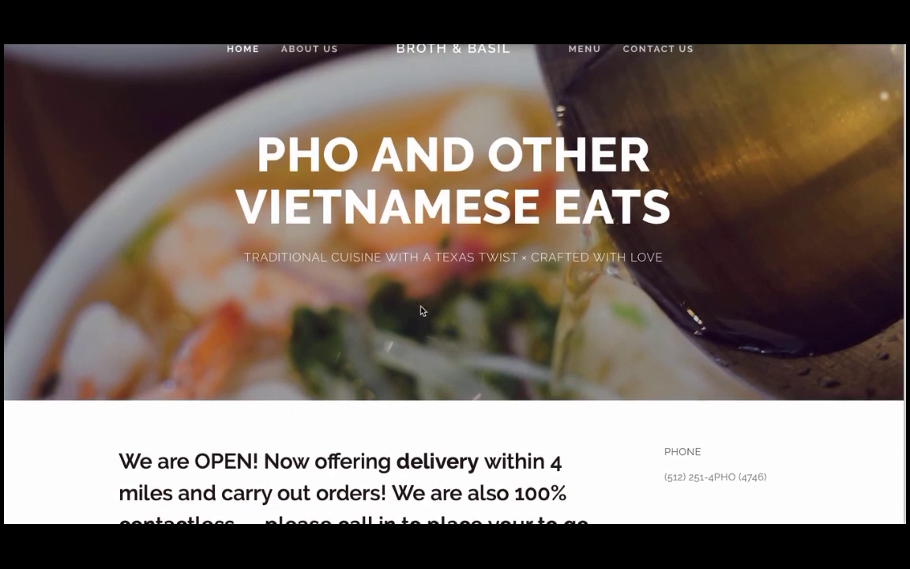
scroll(441, 318, down, 2)
scroll(441, 318, up, 2)
scroll(471, 306, down, 1)
scroll(458, 237, up, 1)
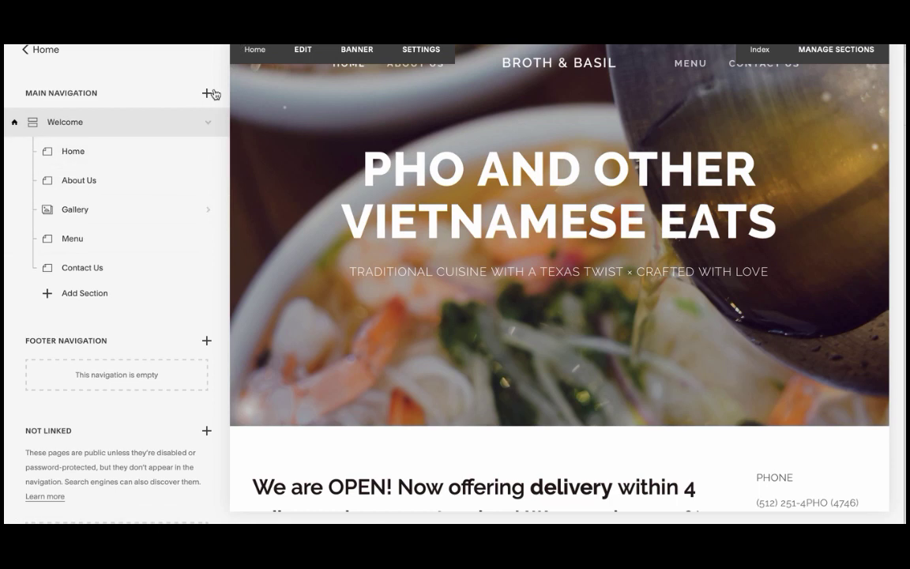
- Create a new link page in the site's main navigation with the title ORDER ONLINE
click(208, 95)
scroll(413, 390, down, 2)
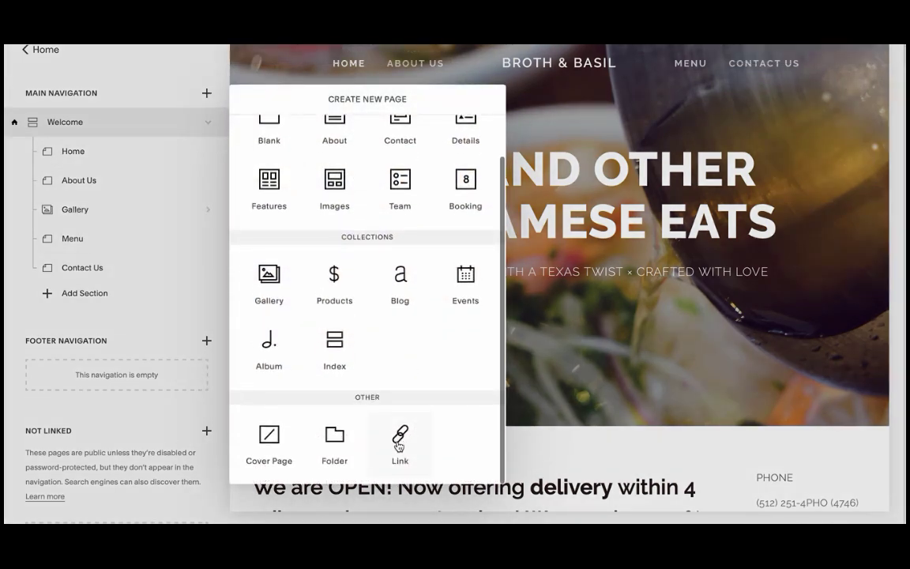
click(400, 443)
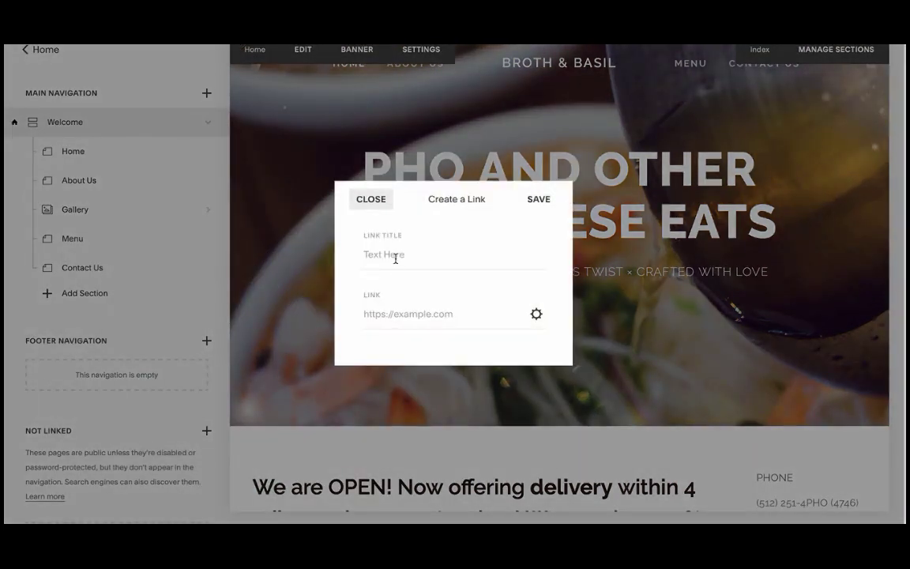
click(395, 259)
text(ORDER ONLINE)
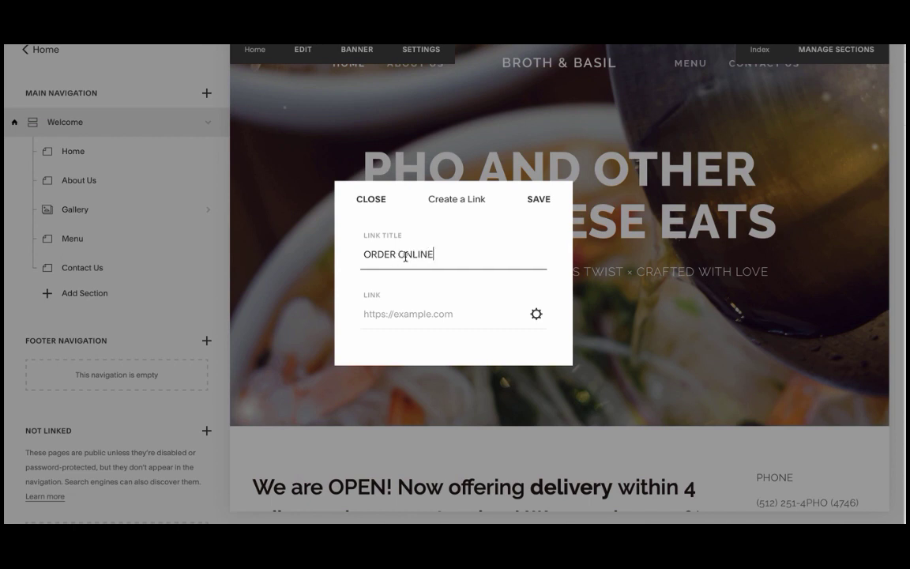
click(387, 315)
right_click(385, 317)
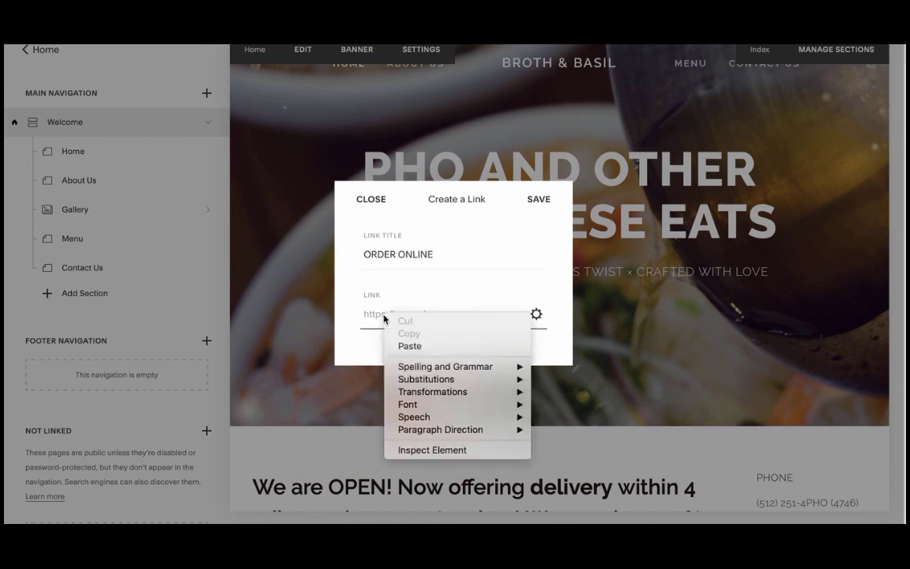
click(410, 346)
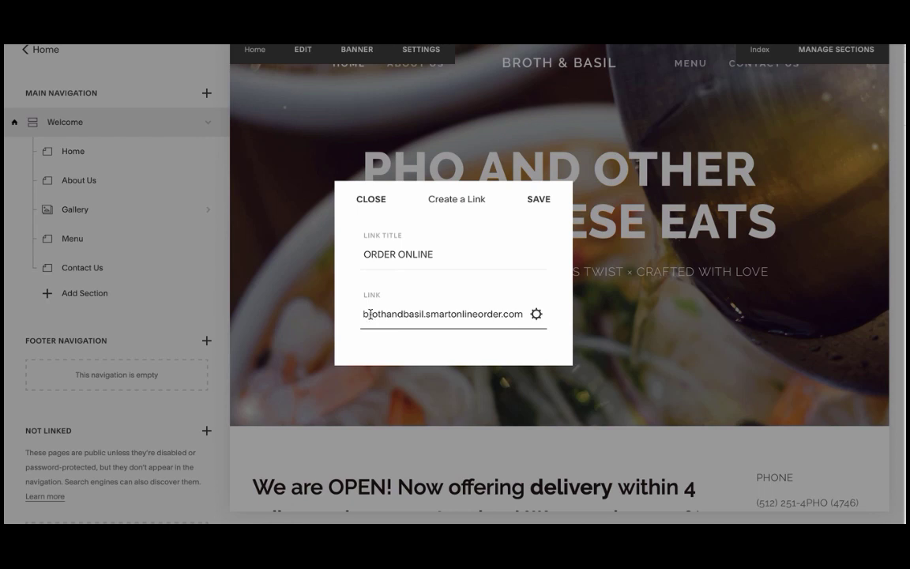
drag(365, 314, 351, 313)
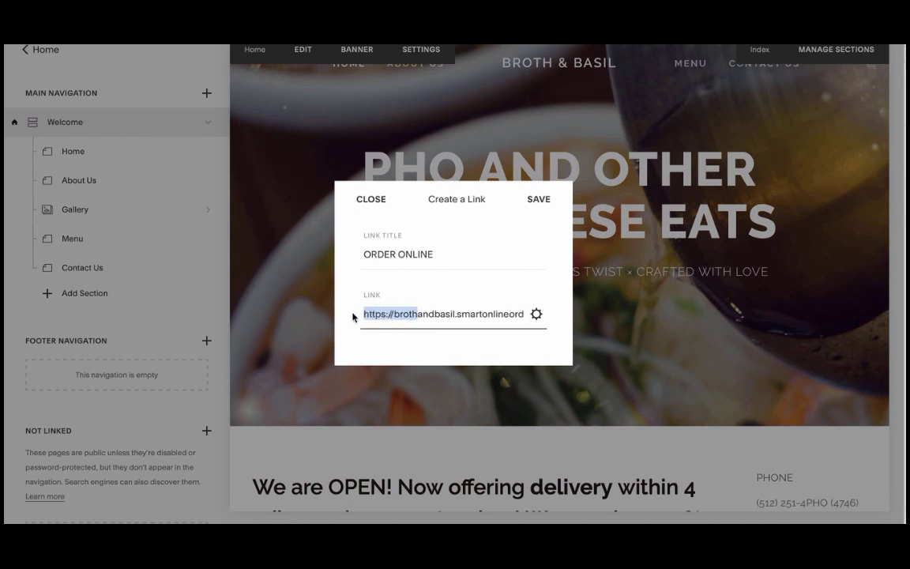
click(414, 313)
drag(411, 313, 490, 313)
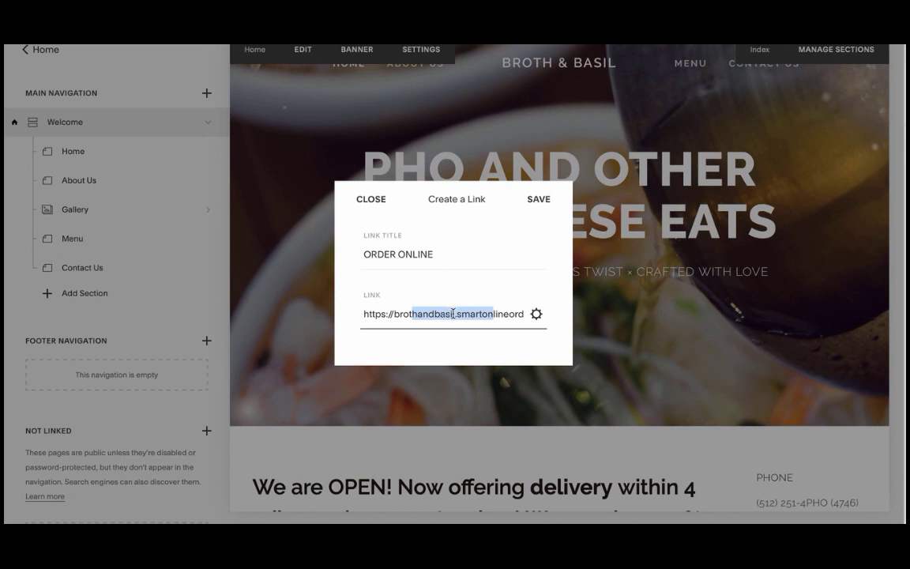
click(452, 313)
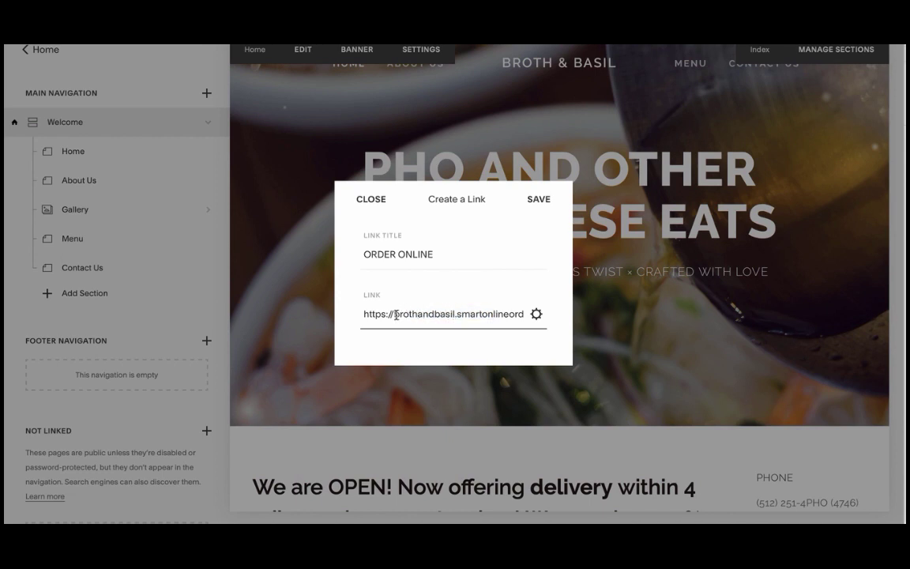
click(539, 199)
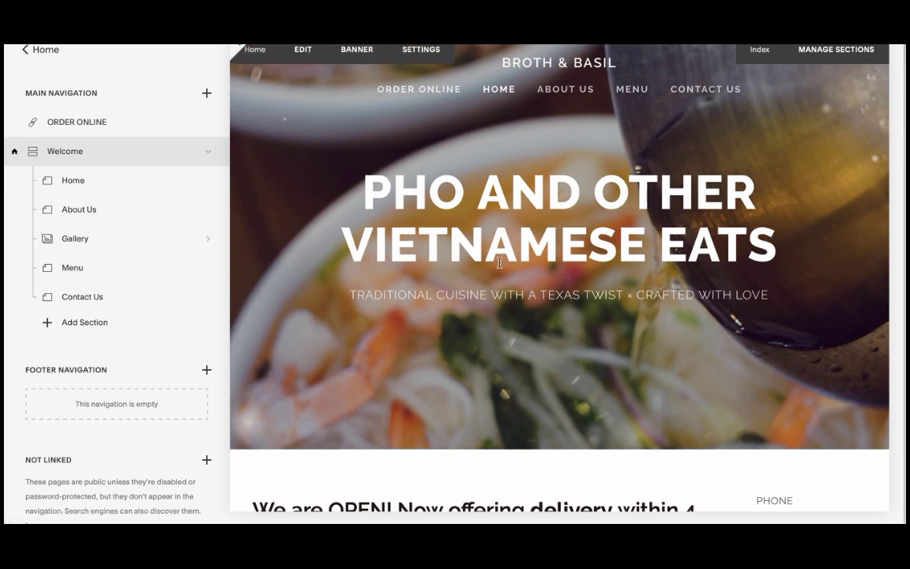
- Examine the edited home page preview, from the navigation and banner down to the About Us text and back
scroll(510, 318, down, 1)
scroll(510, 317, down, 5)
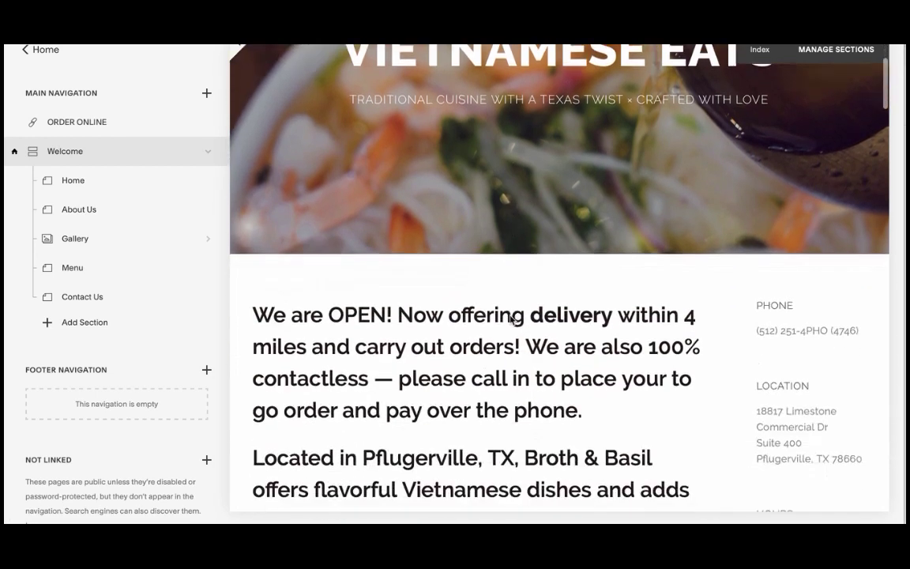
scroll(510, 318, up, 4)
scroll(511, 319, up, 4)
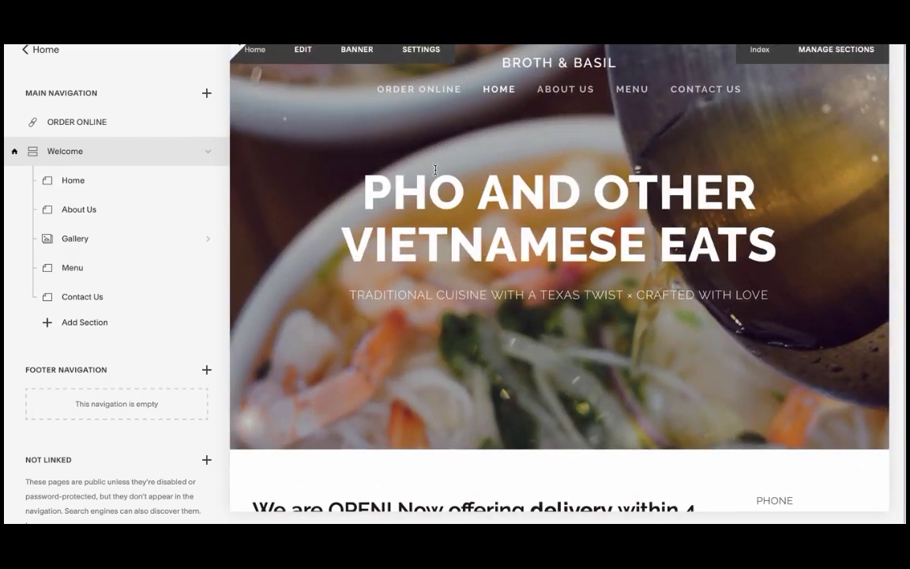
scroll(454, 293, down, 12)
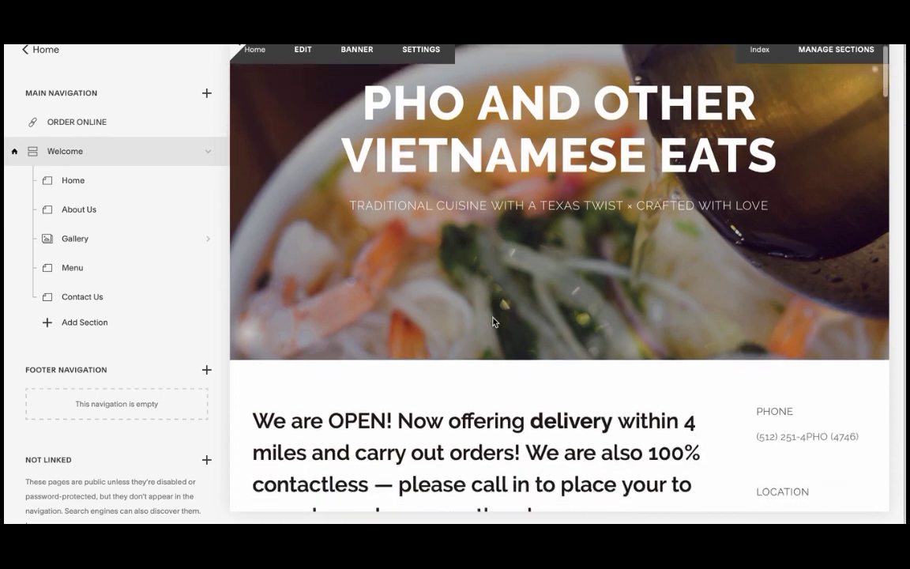
scroll(494, 321, up, 10)
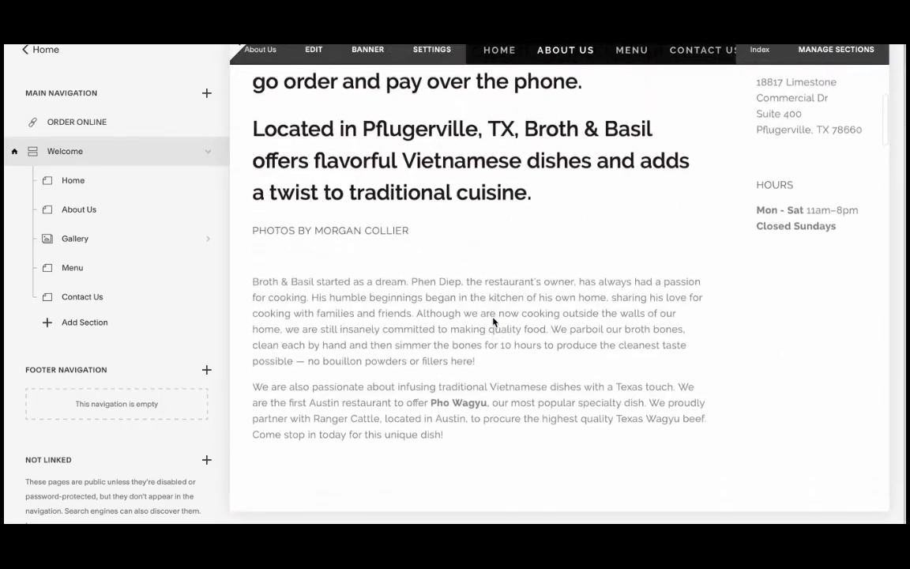
scroll(494, 320, up, 1)
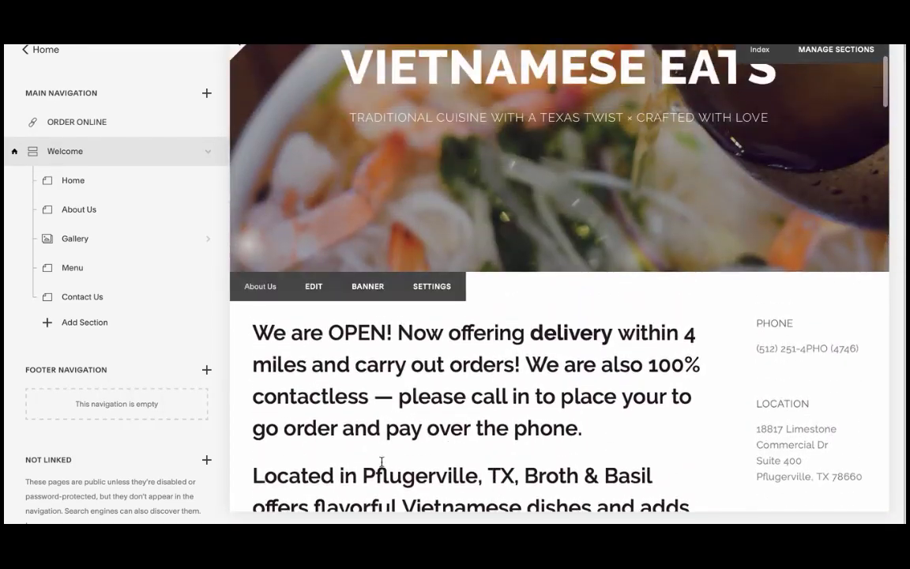
scroll(494, 320, up, 3)
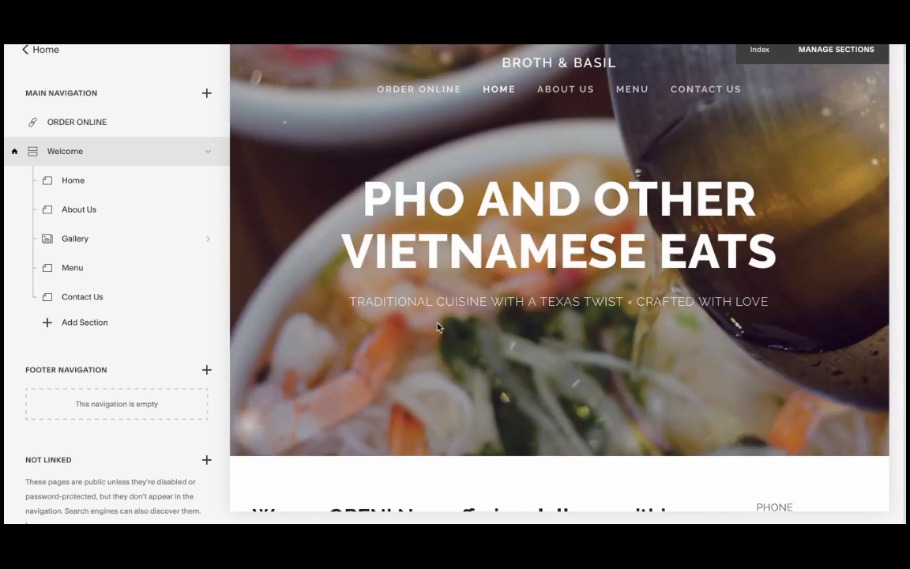
- Expand the home page preview to full width, hiding the site's page list
scroll(430, 273, down, 1)
scroll(423, 158, up, 1)
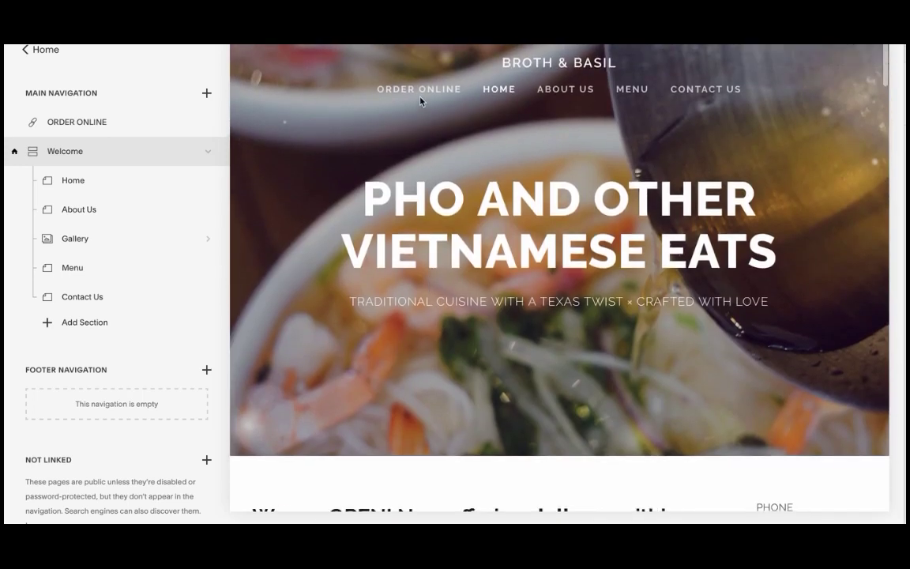
scroll(675, 388, down, 2)
scroll(687, 399, up, 2)
key(Escape)
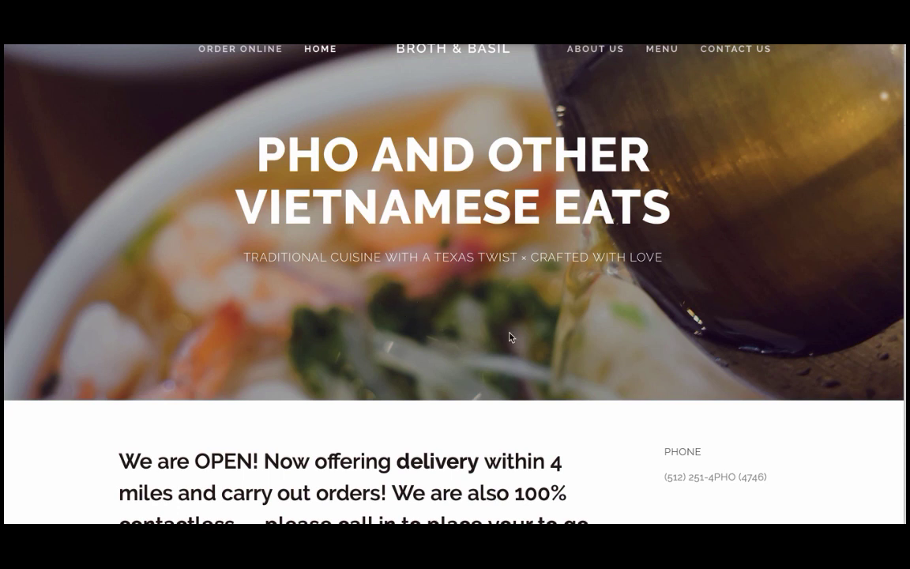
- Open the About Us section for editing and add a Button content block to it
click(368, 418)
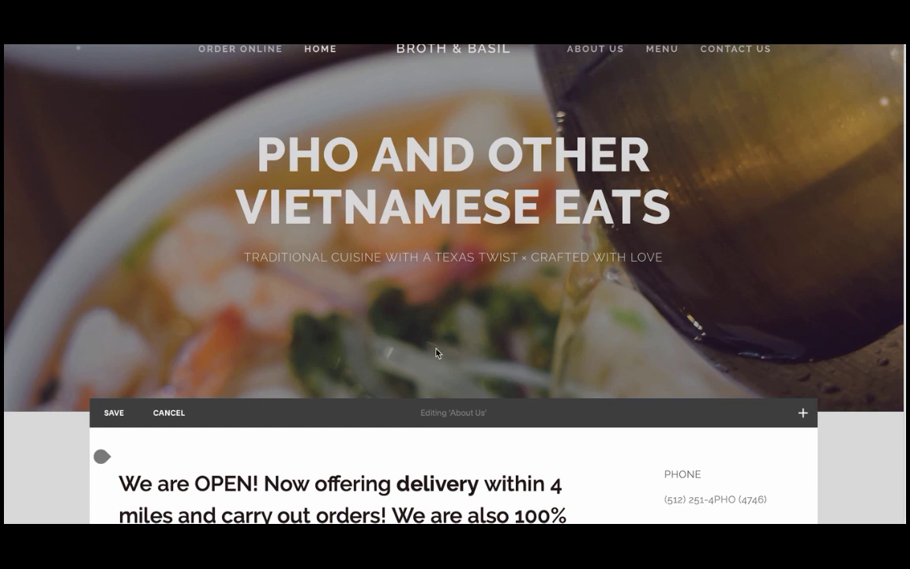
click(802, 414)
scroll(695, 411, down, 4)
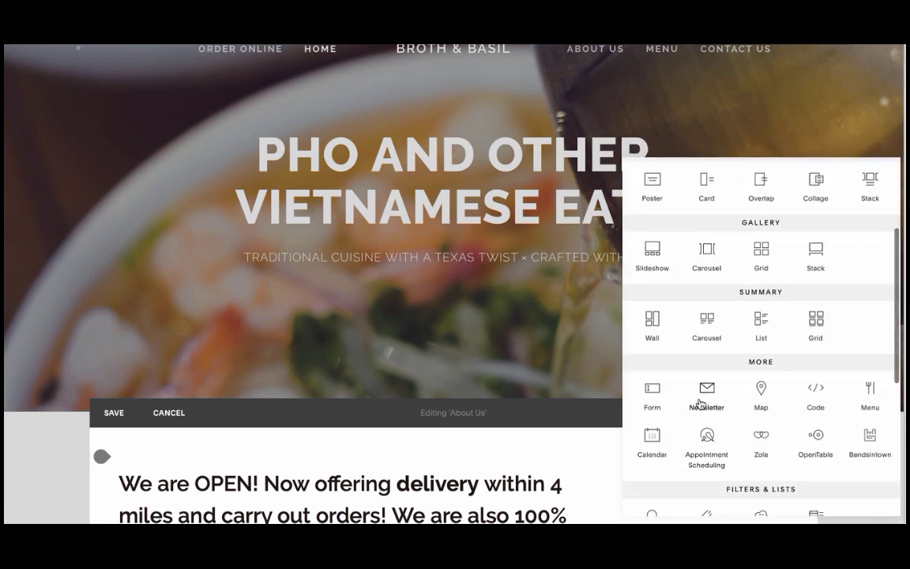
scroll(701, 363, up, 2)
scroll(701, 356, up, 2)
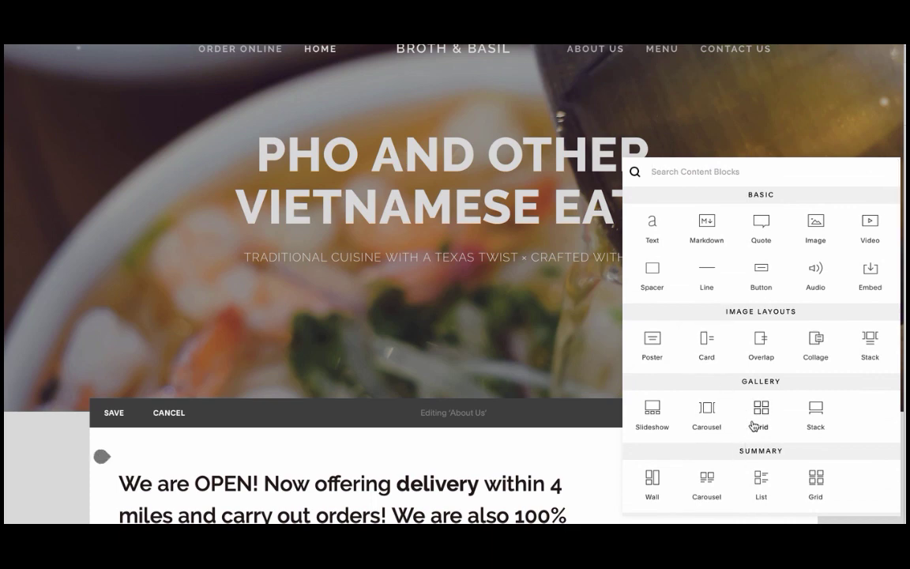
click(761, 275)
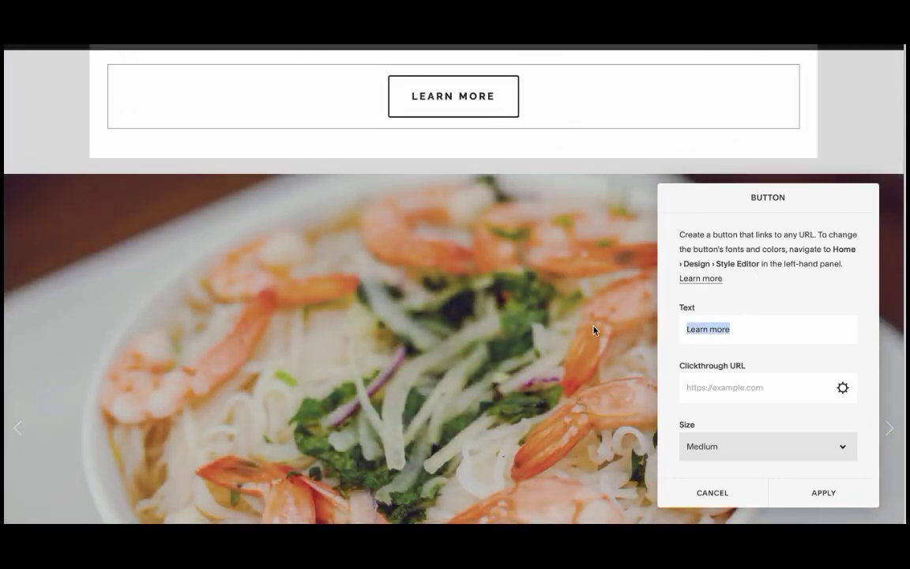
text(OR)
text(DERIN)
key(BackSpace)
key(BackSpace)
text(ONLINE)
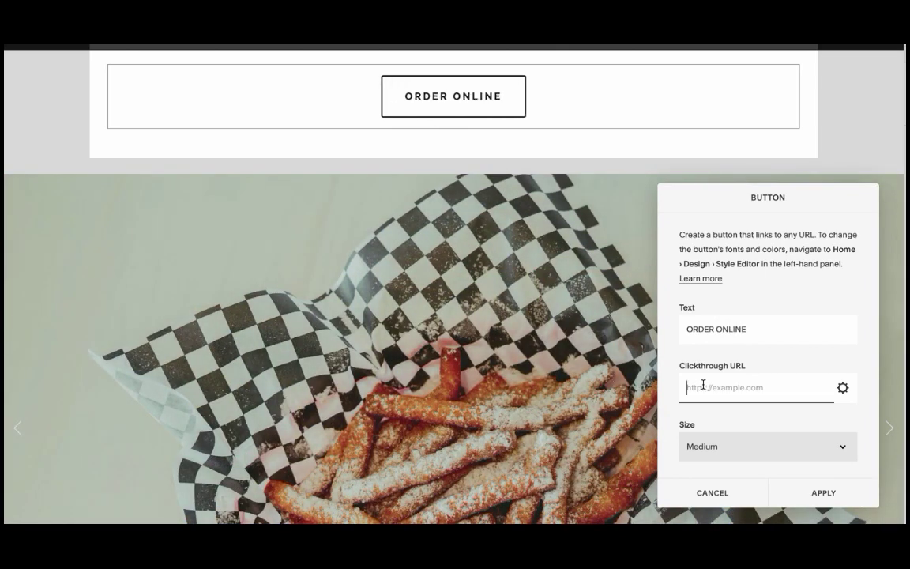
right_click(704, 385)
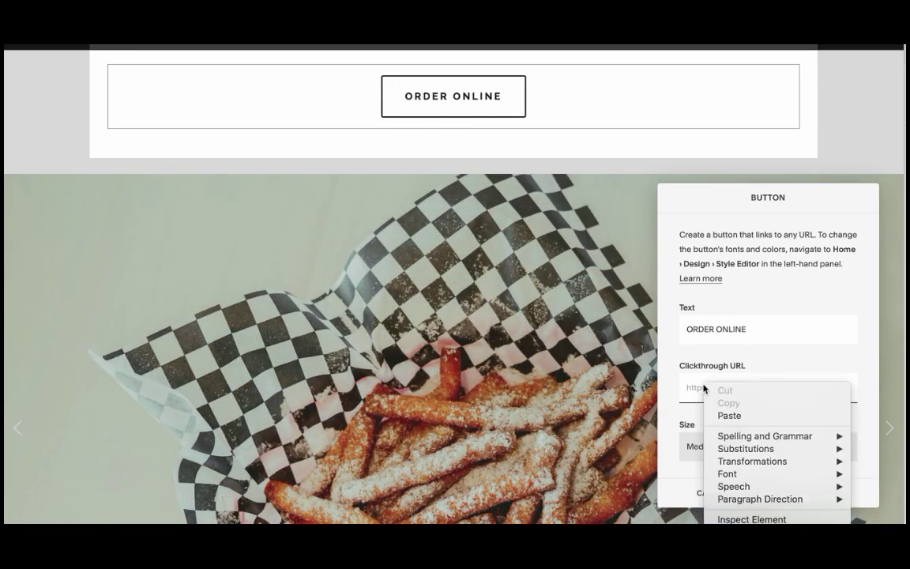
click(722, 415)
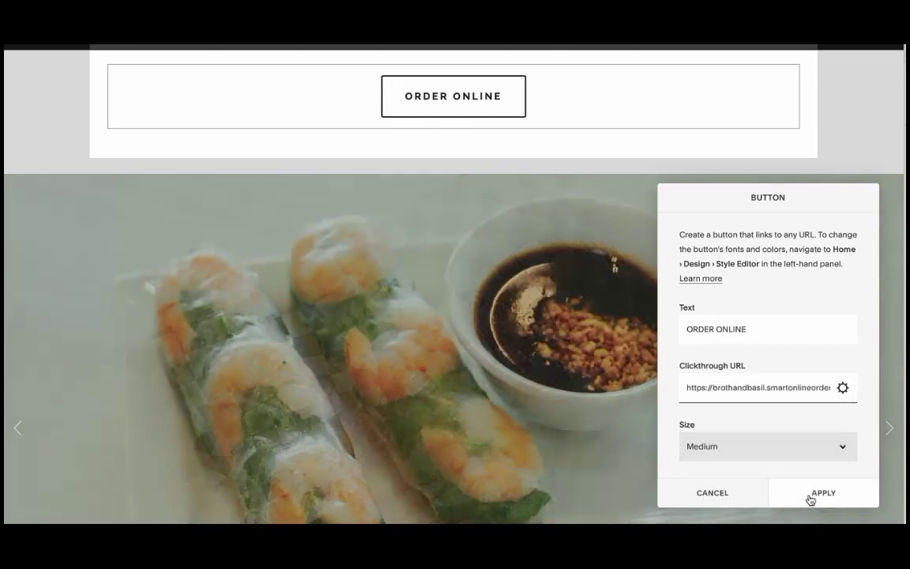
click(808, 494)
- Move the ORDER ONLINE button from the end of the About Us section to its start, above the opening text
scroll(564, 196, up, 1)
scroll(563, 195, up, 2)
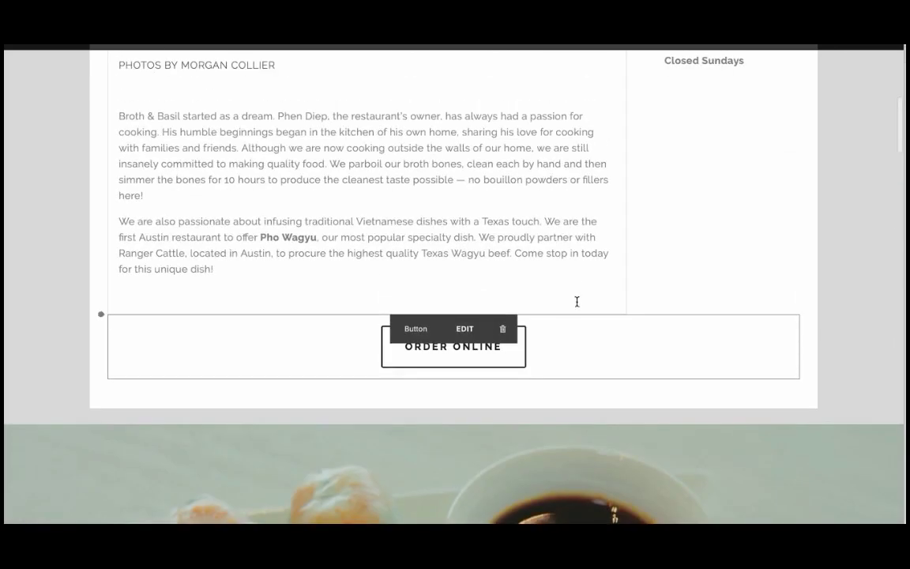
scroll(577, 301, up, 5)
scroll(554, 340, up, 3)
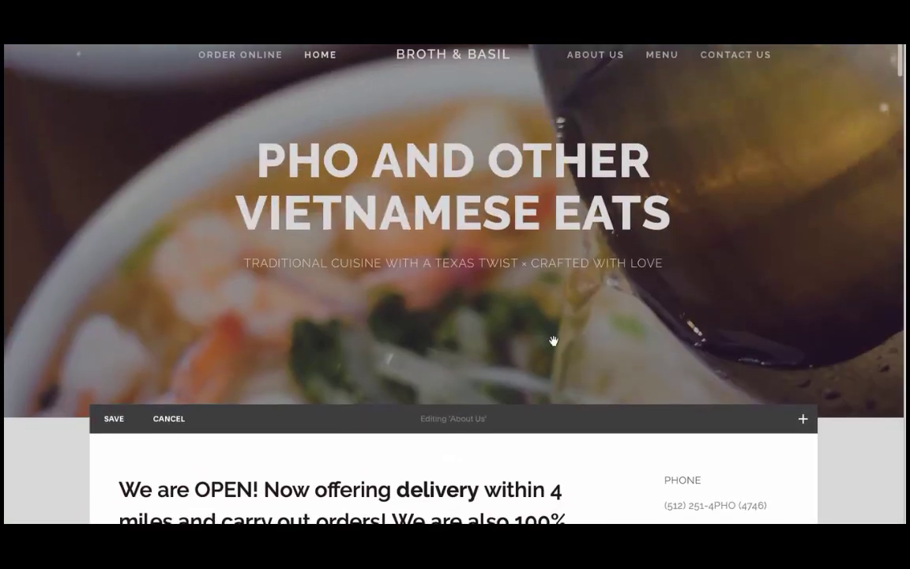
scroll(554, 340, down, 8)
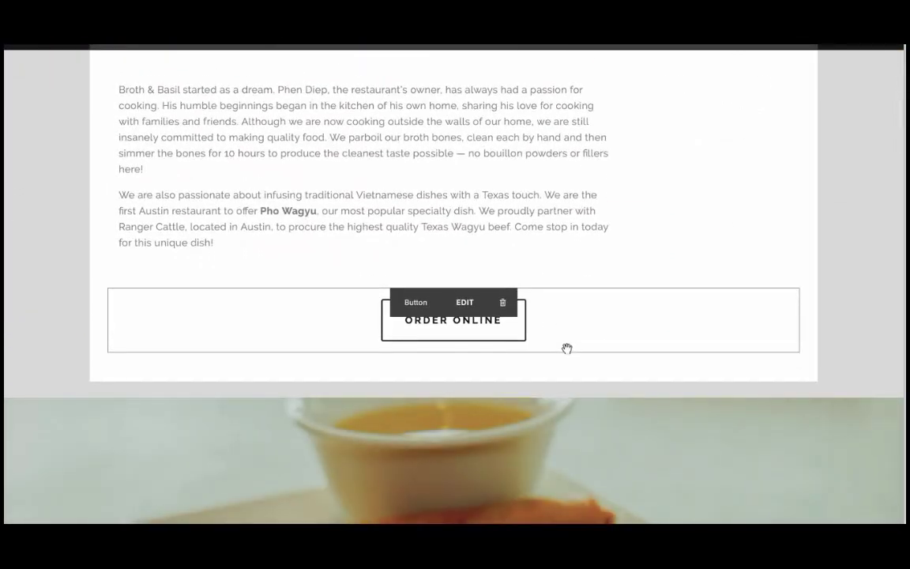
scroll(544, 320, up, 1)
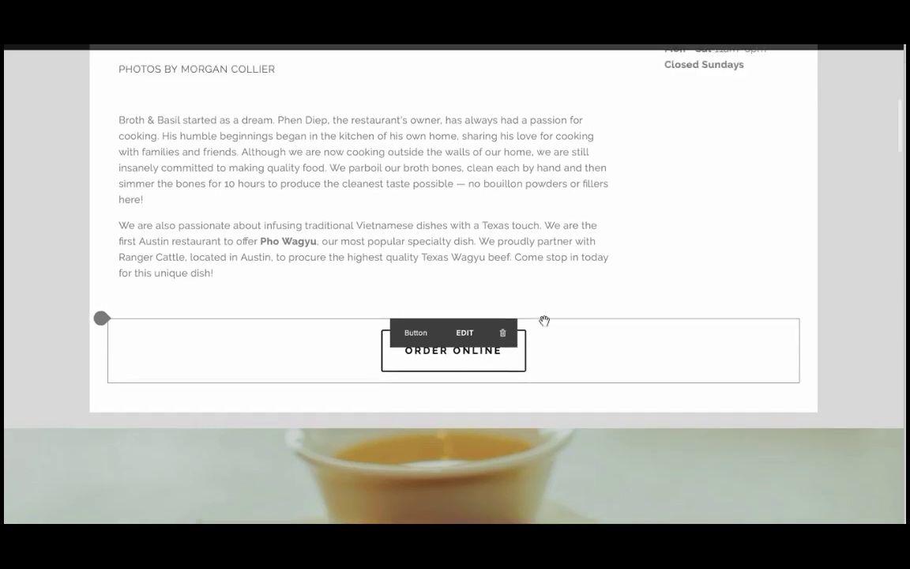
drag(557, 391, 559, 238)
scroll(569, 356, down, 5)
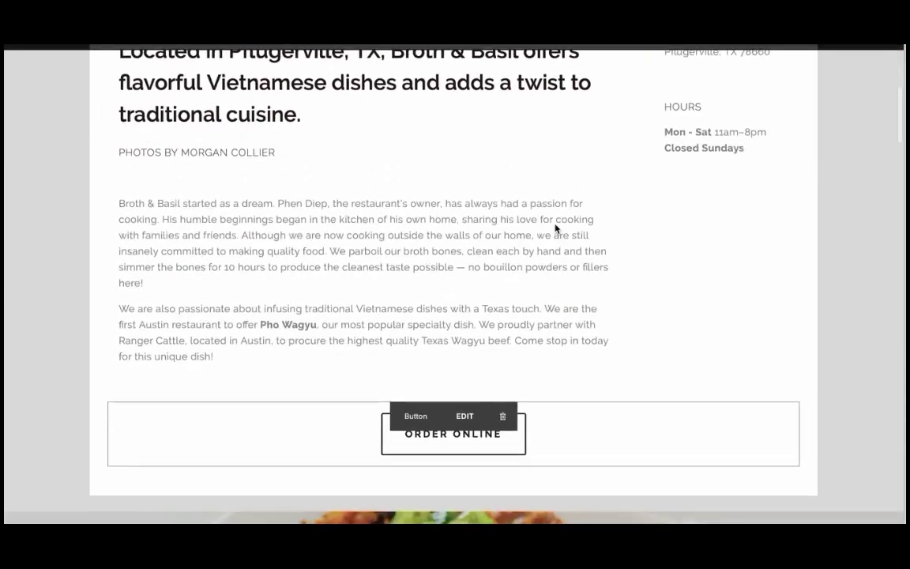
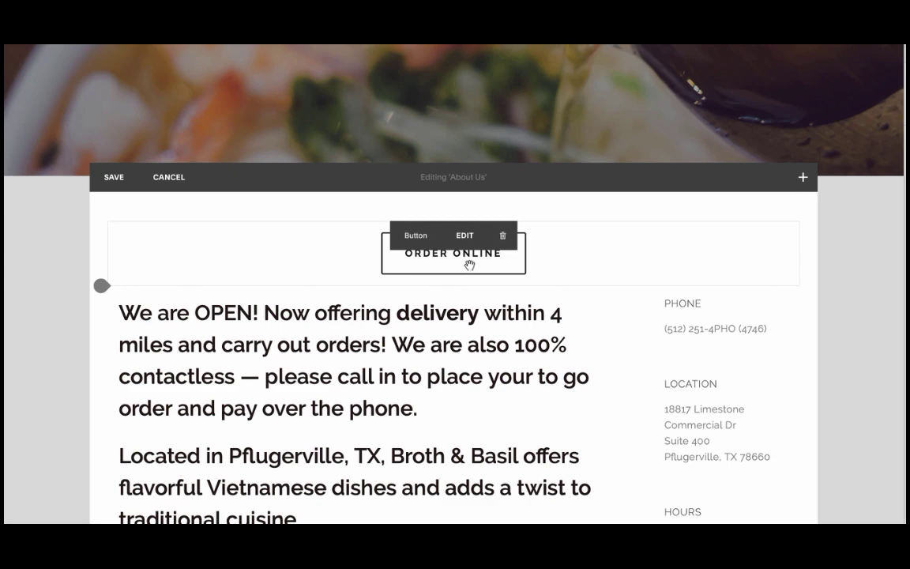
- Add a second Button content block at the end of the About Us section
scroll(490, 412, down, 10)
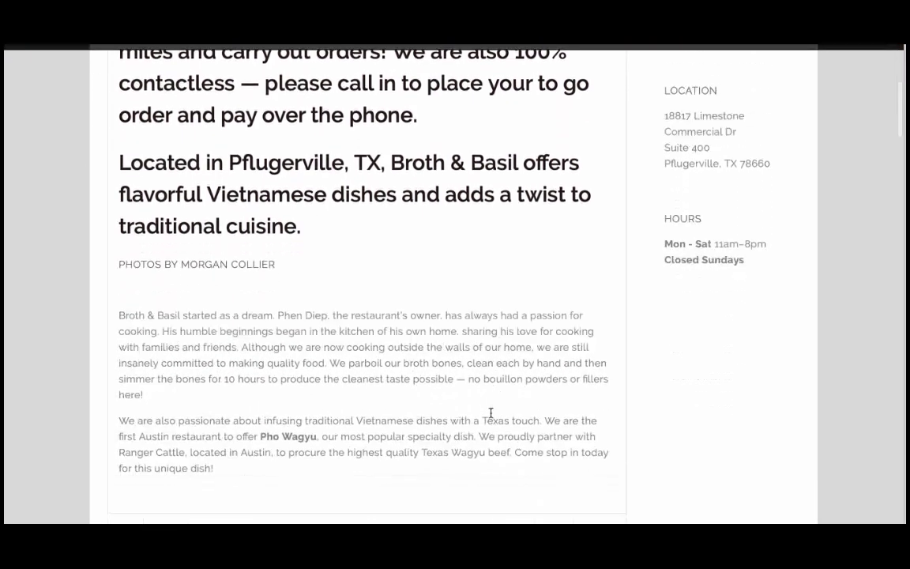
scroll(490, 413, down, 10)
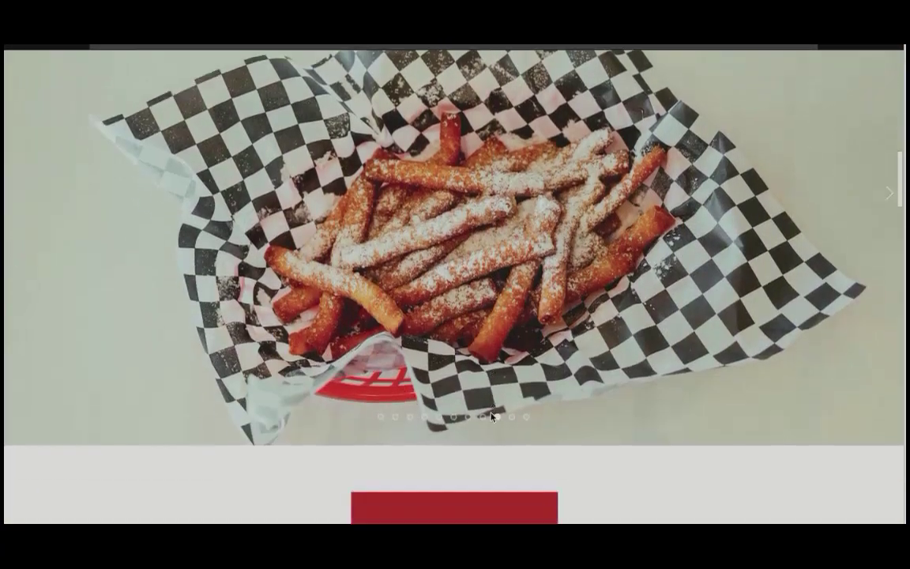
scroll(490, 427, down, 4)
scroll(491, 427, up, 5)
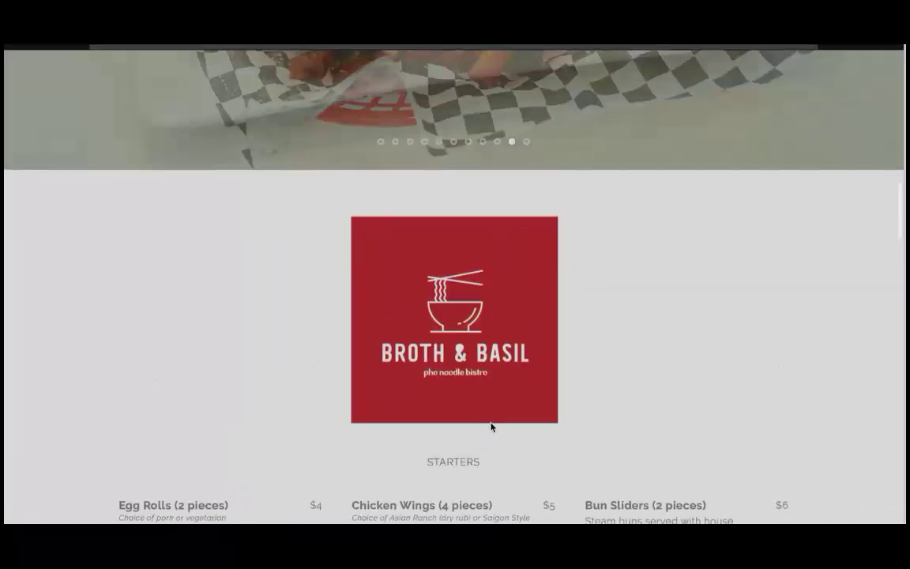
scroll(491, 427, up, 10)
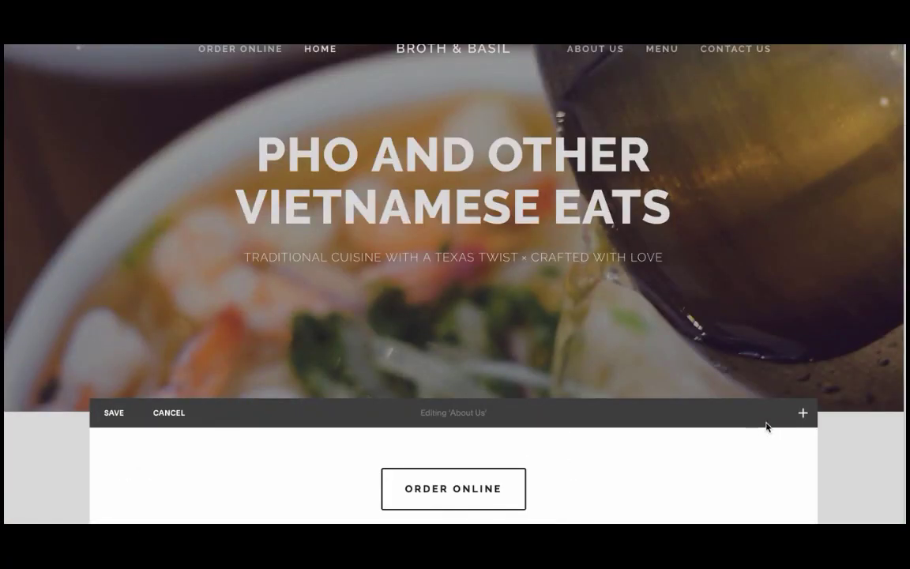
click(803, 413)
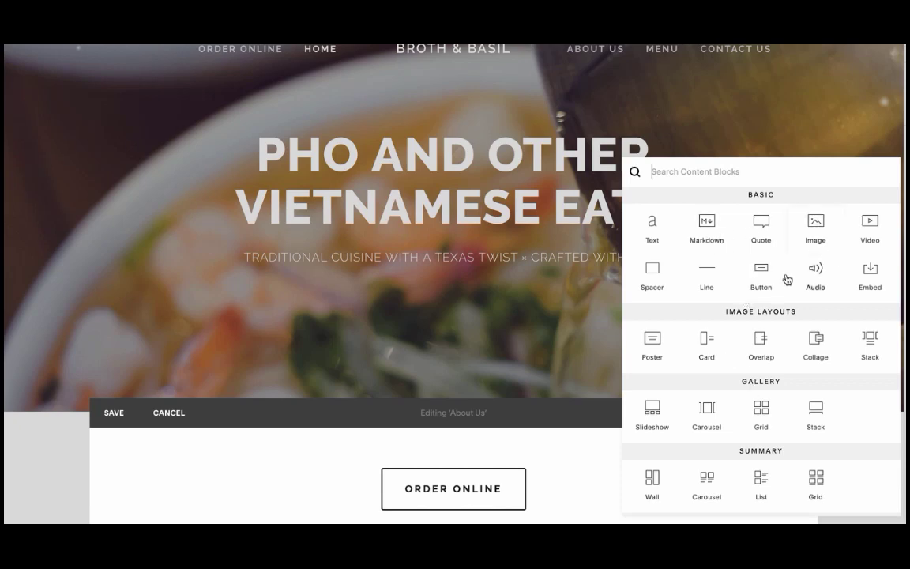
click(761, 277)
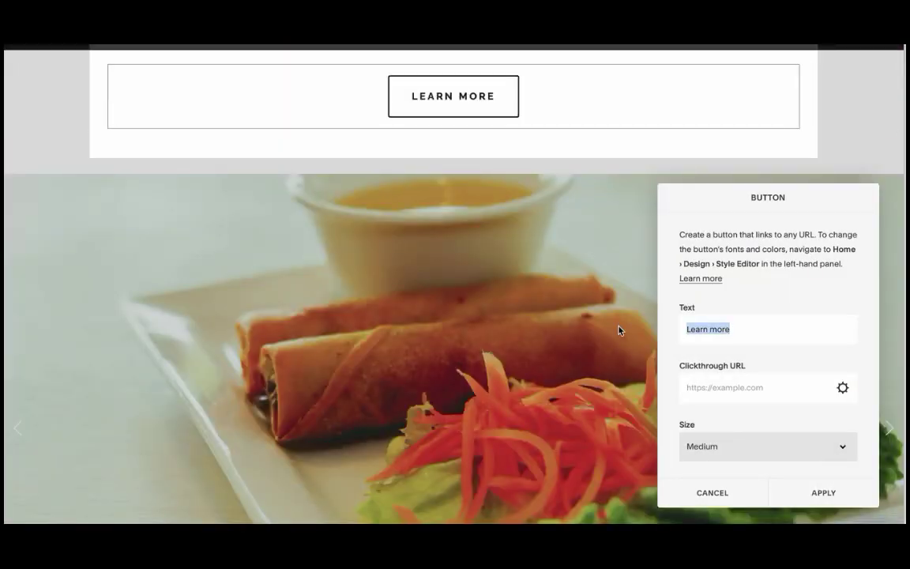
text(O)
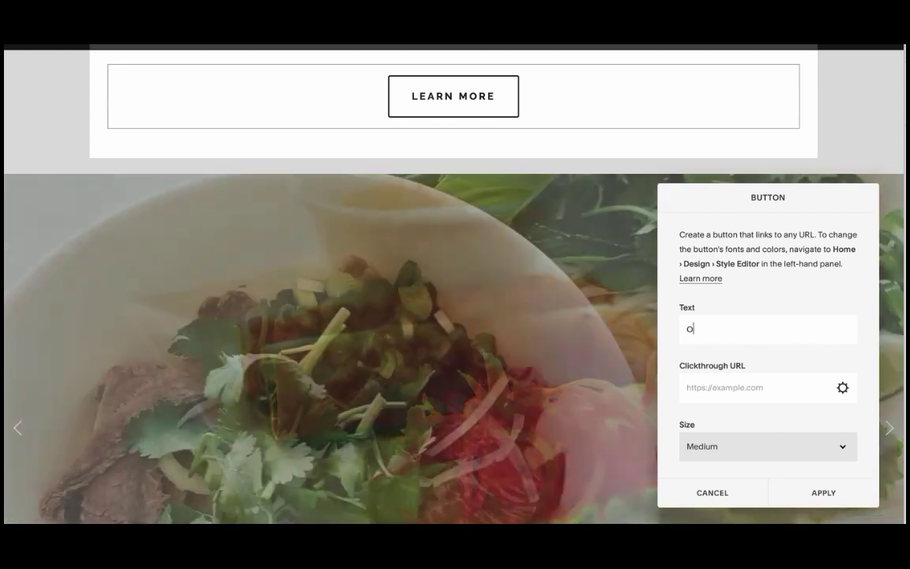
text(RDER ONLI)
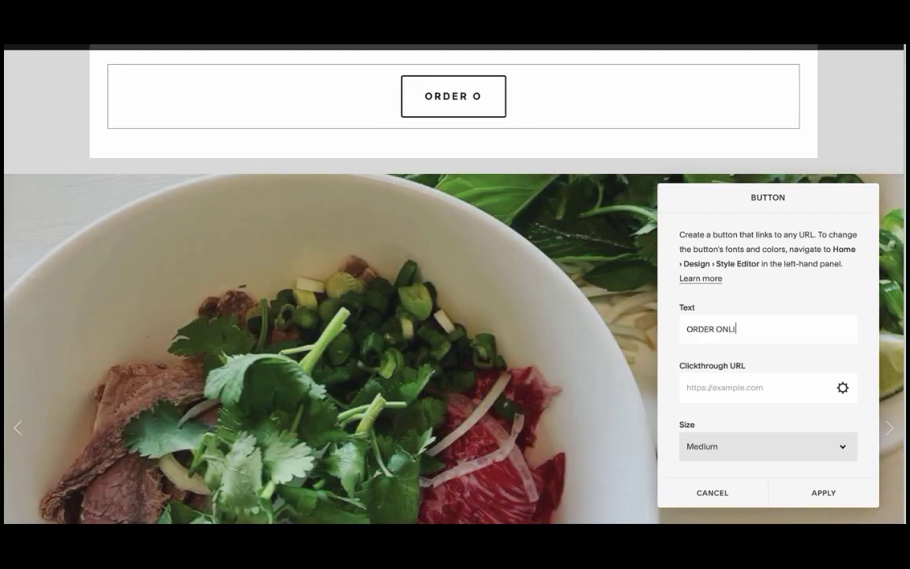
text(NE)
right_click(692, 386)
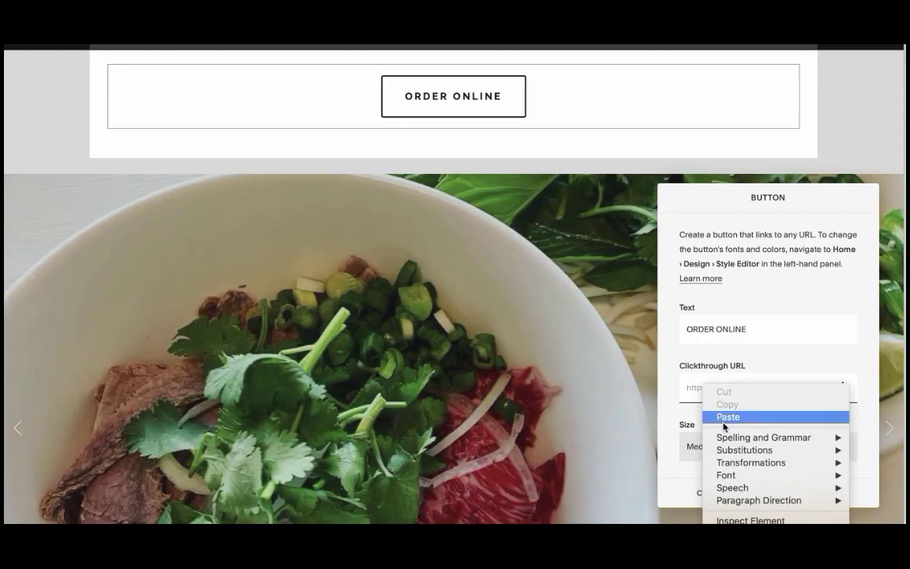
click(715, 416)
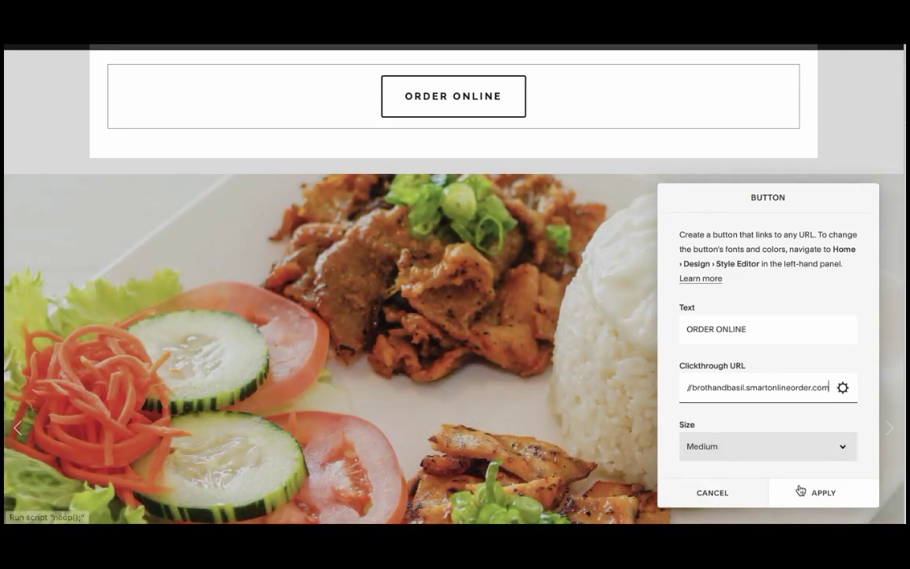
click(799, 491)
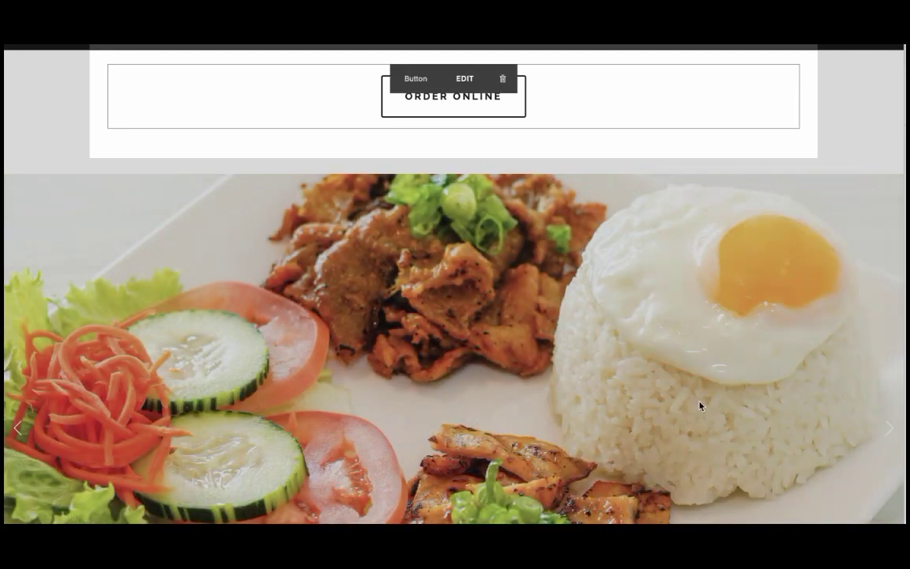
- Examine the placement of the ORDER ONLINE navigation link and both ORDER ONLINE buttons around the About Us text
scroll(526, 179, up, 15)
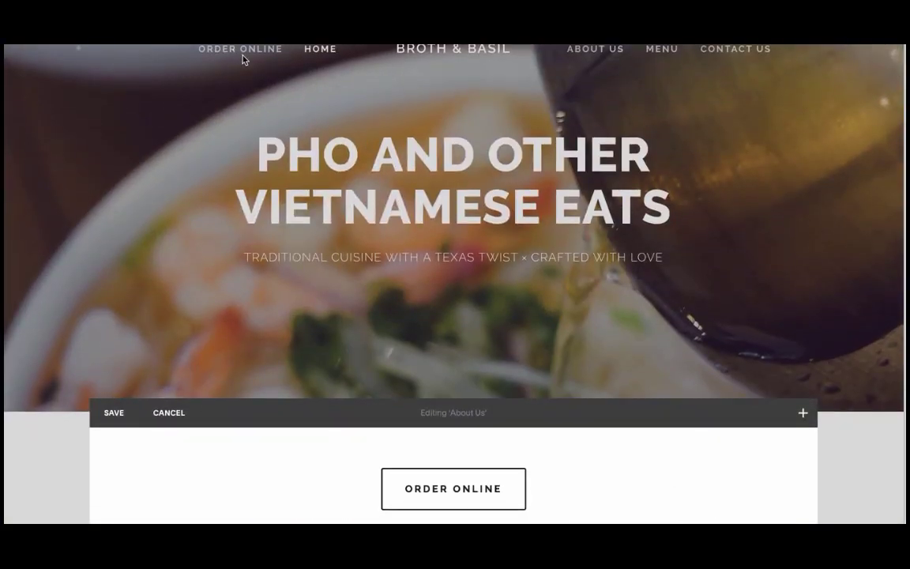
scroll(271, 202, down, 3)
scroll(458, 360, down, 10)
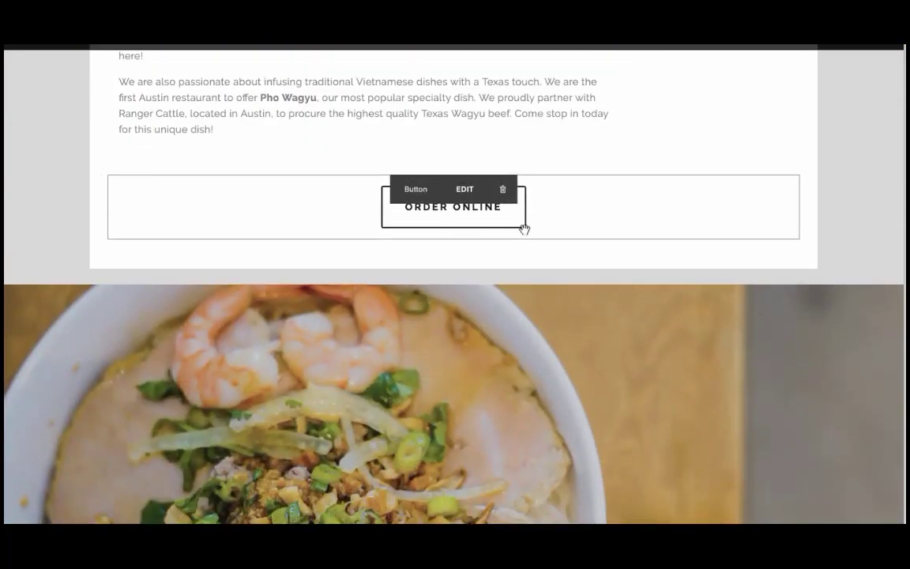
scroll(523, 228, down, 15)
scroll(534, 245, up, 15)
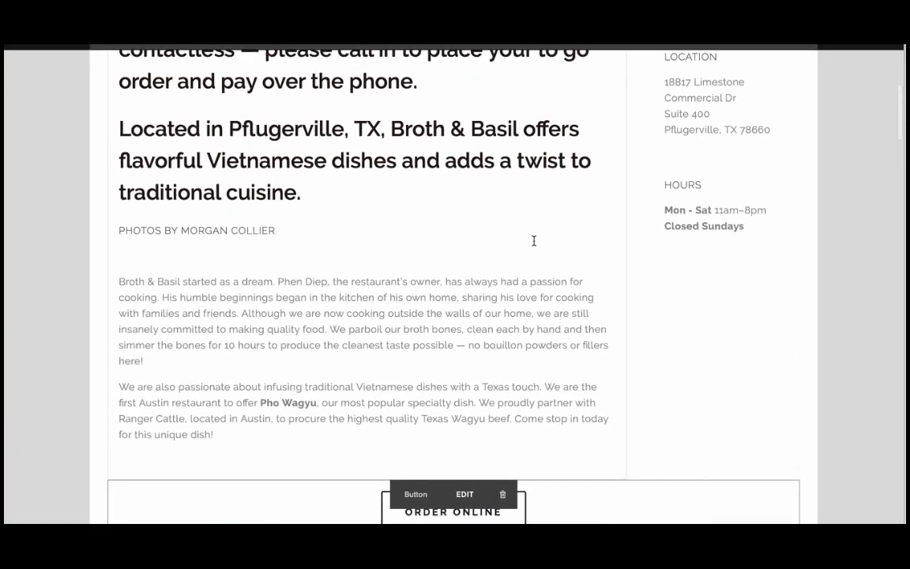
scroll(534, 241, down, 1)
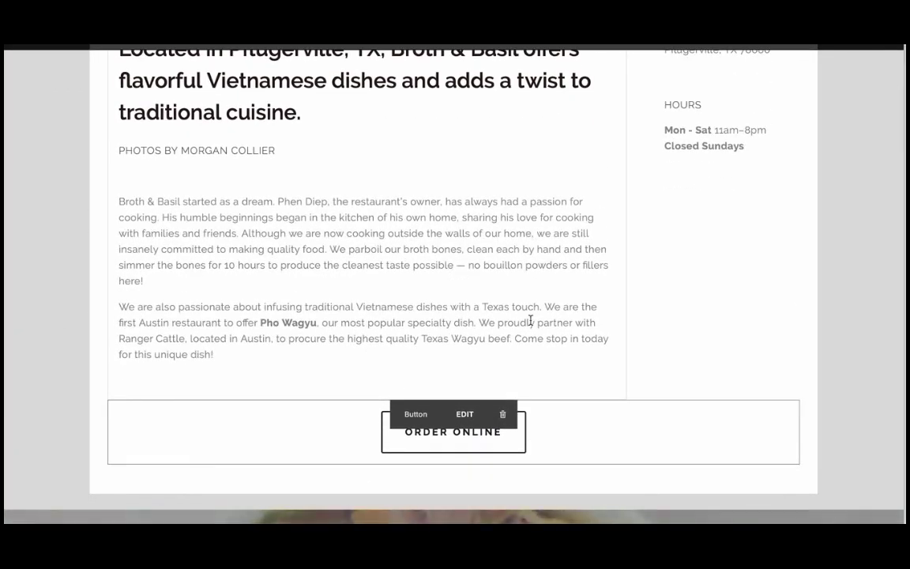
scroll(450, 278, up, 1)
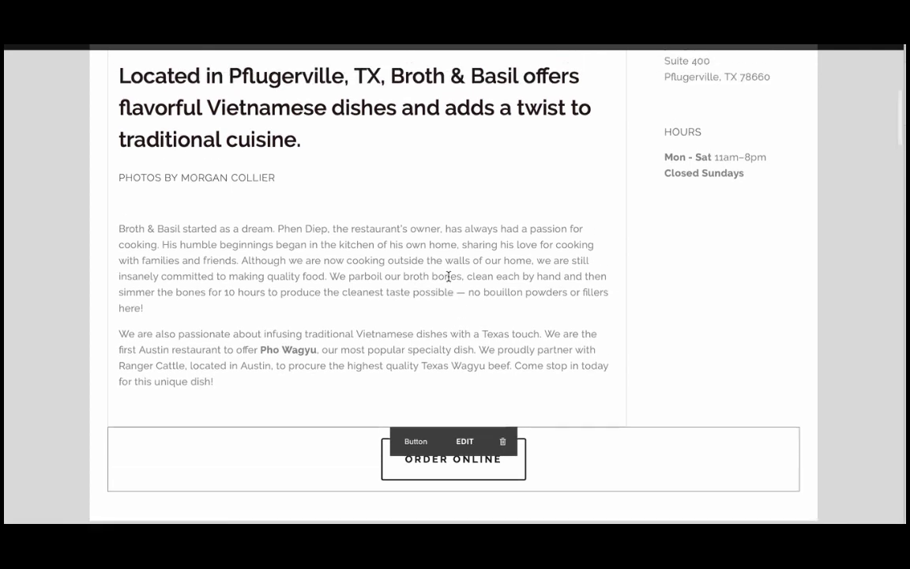
scroll(449, 277, down, 1)
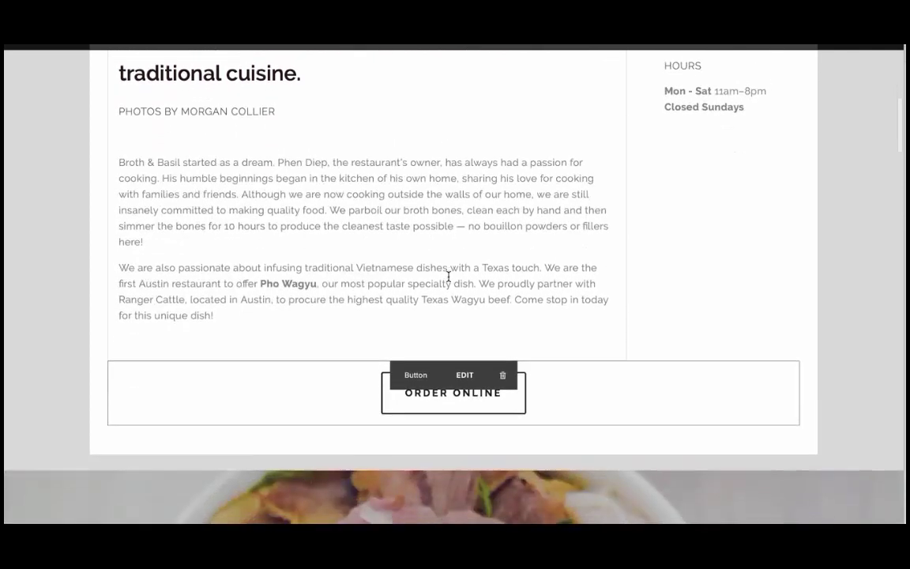
scroll(448, 276, up, 2)
scroll(448, 276, up, 2)
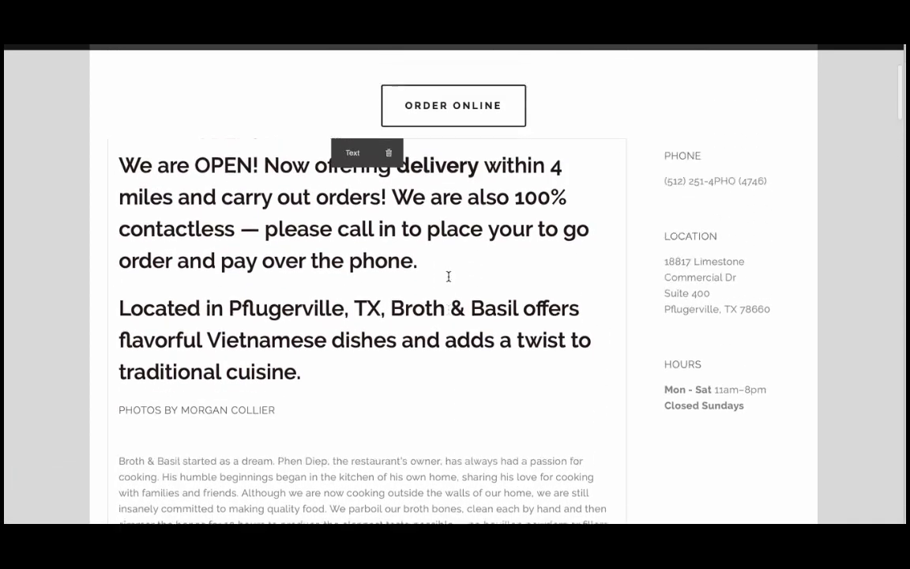
scroll(448, 276, down, 3)
scroll(448, 276, up, 2)
scroll(449, 276, up, 3)
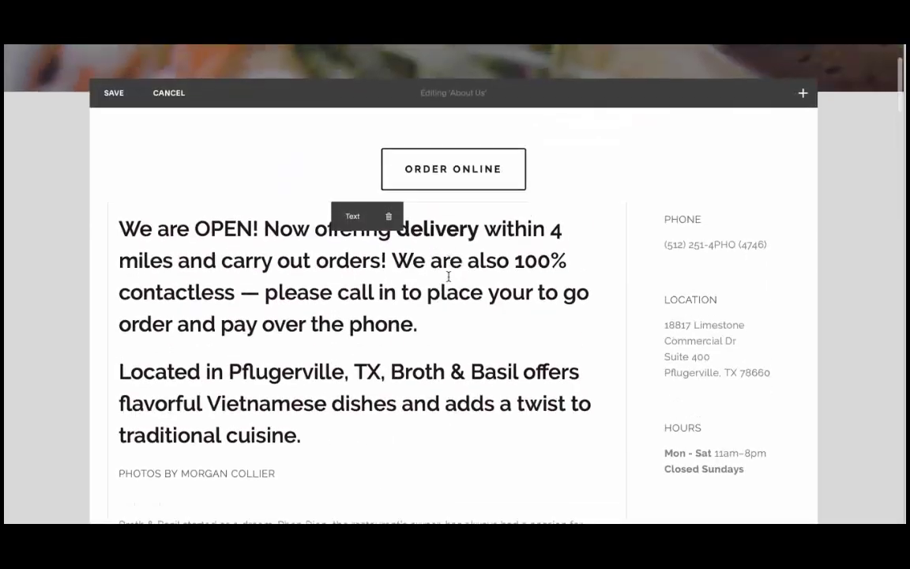
scroll(448, 276, down, 3)
scroll(448, 276, up, 6)
scroll(462, 325, down, 14)
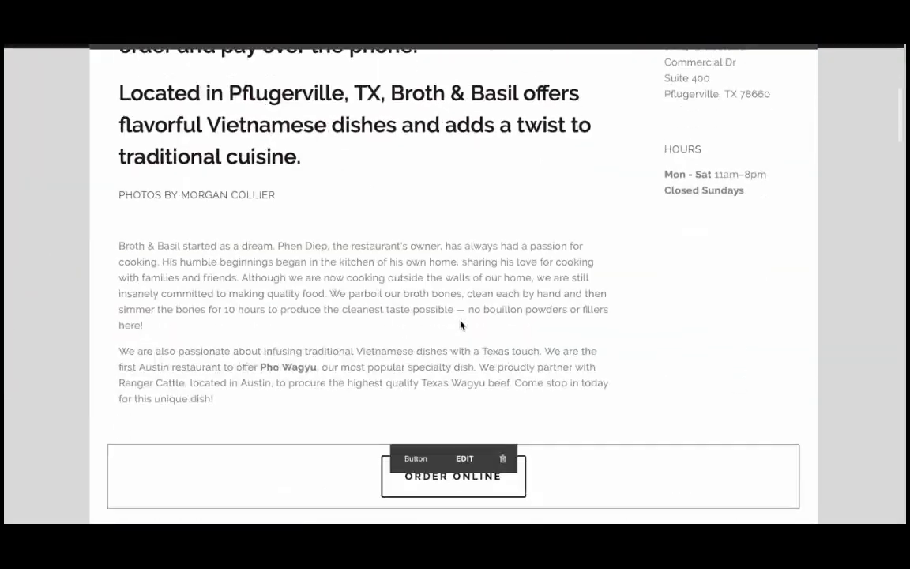
- Save the edited About Us section with its two ORDER ONLINE buttons
scroll(462, 325, up, 10)
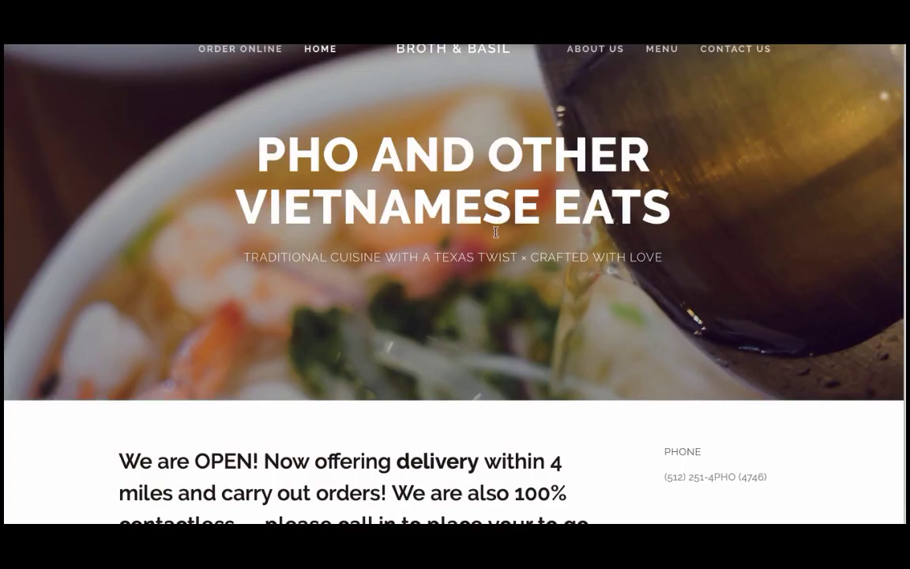
scroll(484, 270, down, 7)
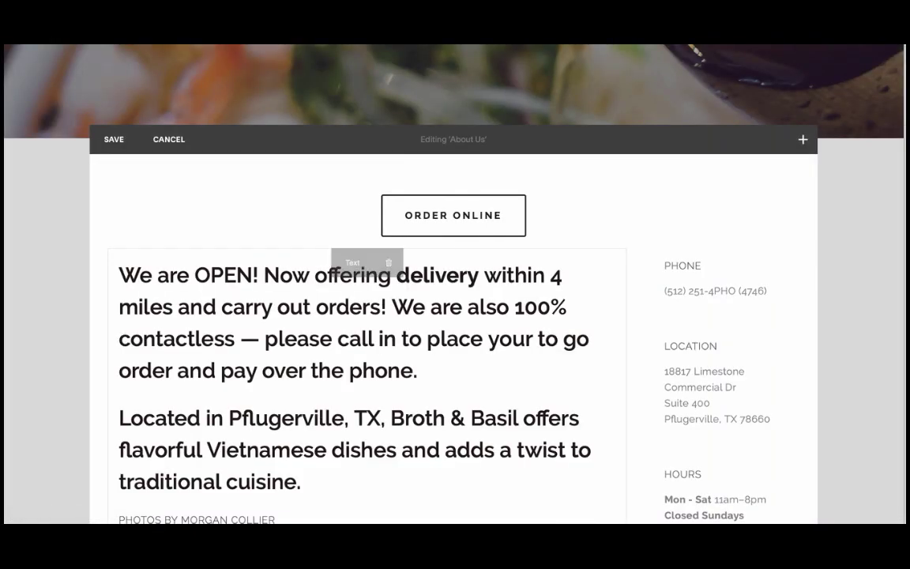
scroll(343, 314, up, 5)
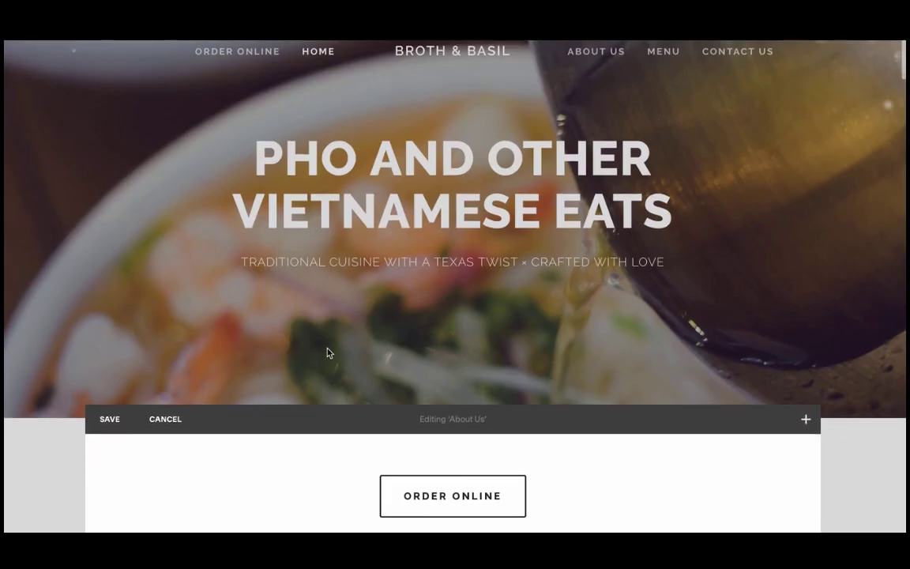
click(110, 421)
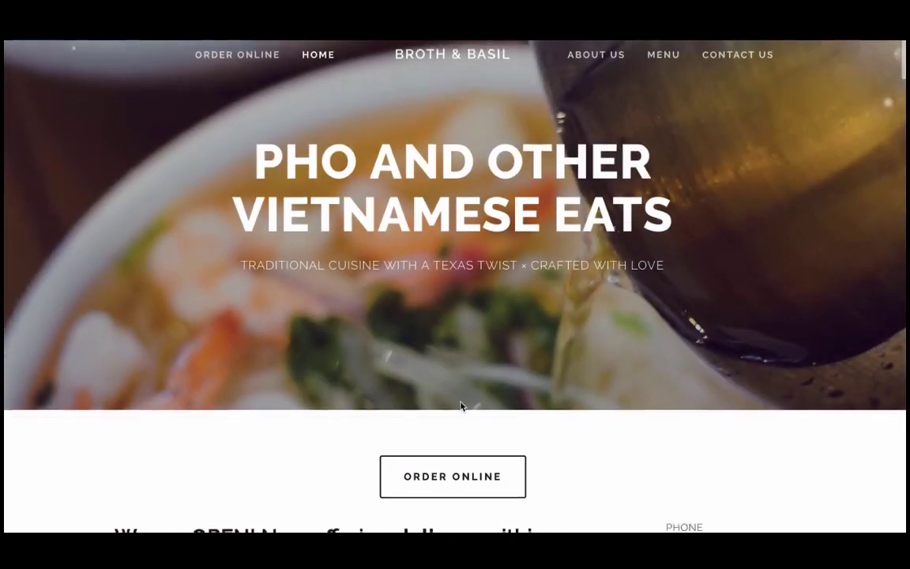
- Review the saved home page, checking the ORDER ONLINE navigation link and the buttons above and below the About Us text
scroll(464, 379, down, 3)
scroll(465, 368, up, 3)
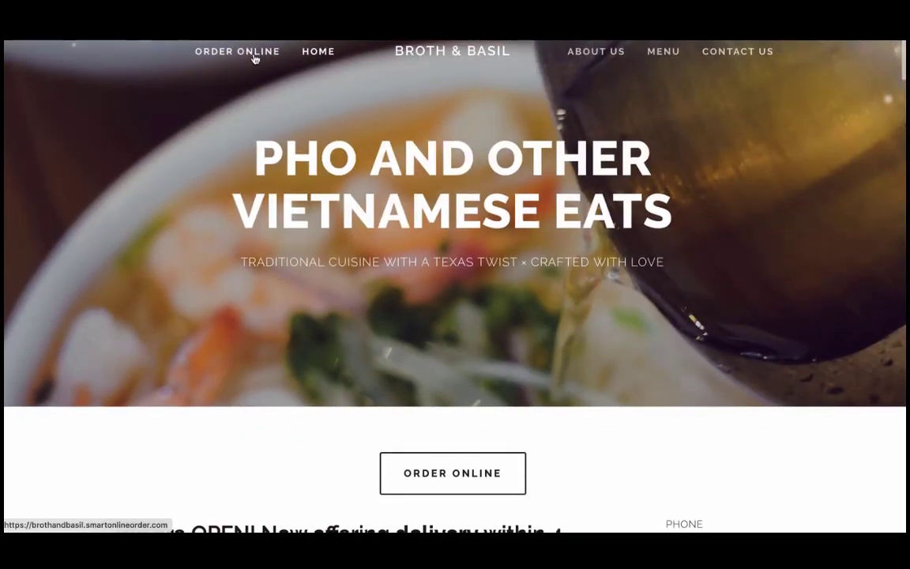
scroll(418, 275, down, 3)
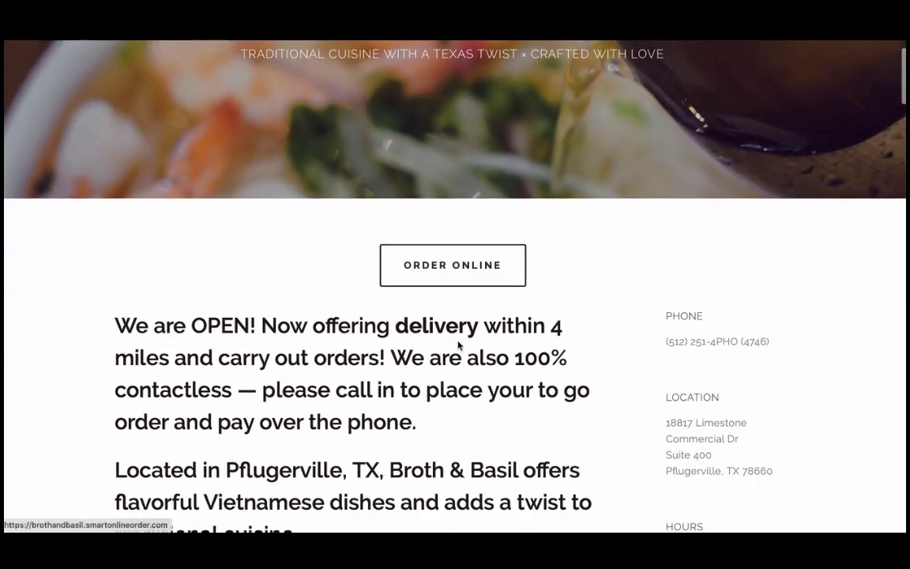
scroll(457, 349, down, 8)
scroll(465, 411, down, 5)
scroll(464, 412, up, 10)
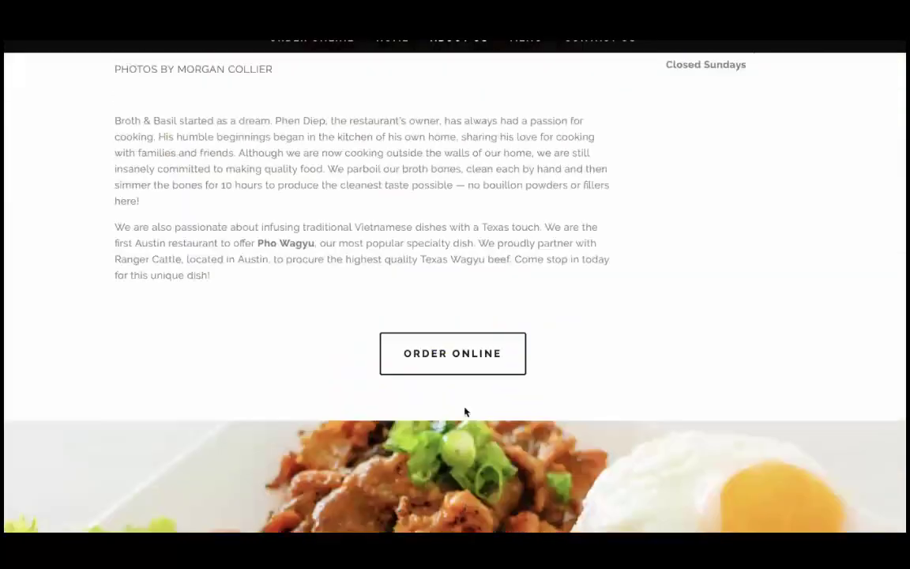
scroll(465, 411, up, 4)
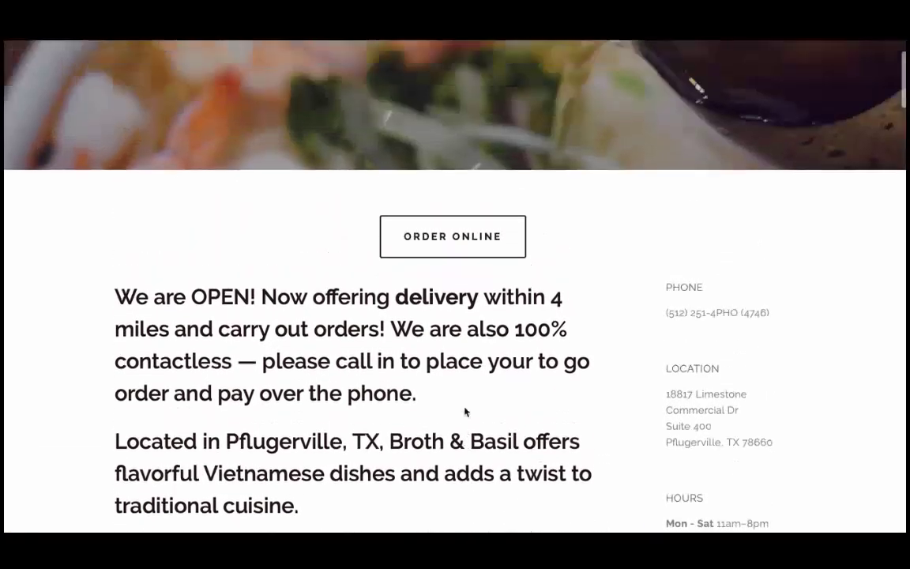
scroll(460, 330, up, 1)
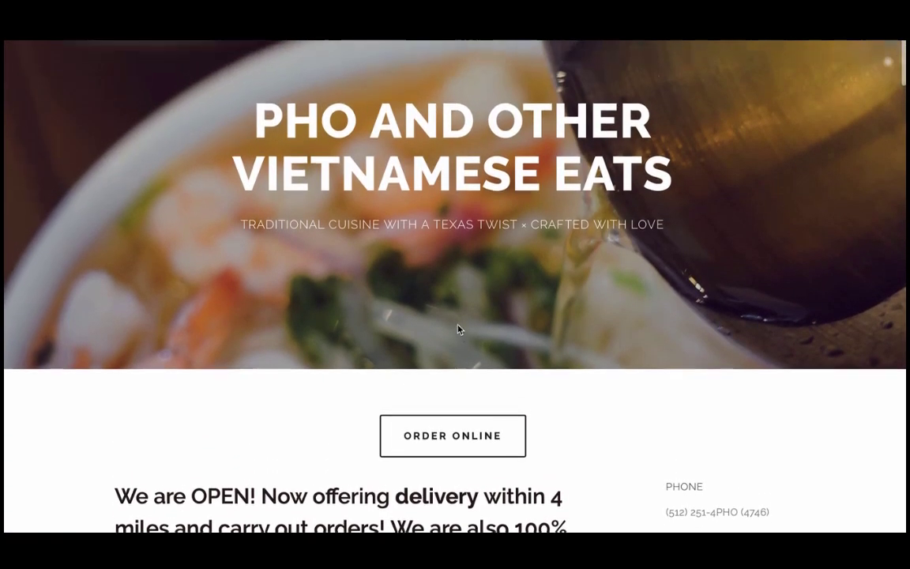
scroll(459, 330, down, 1)
scroll(461, 340, down, 1)
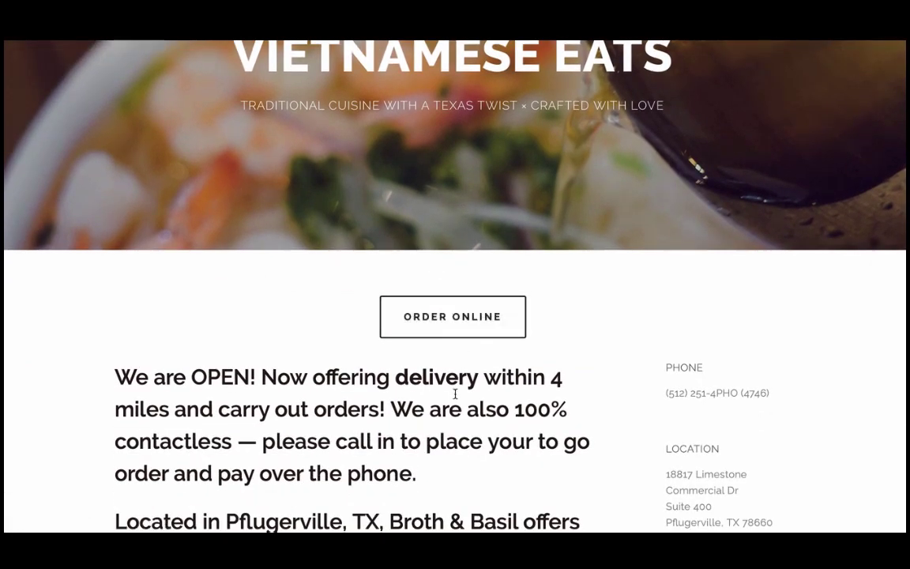
scroll(455, 395, down, 1)
scroll(455, 398, up, 3)
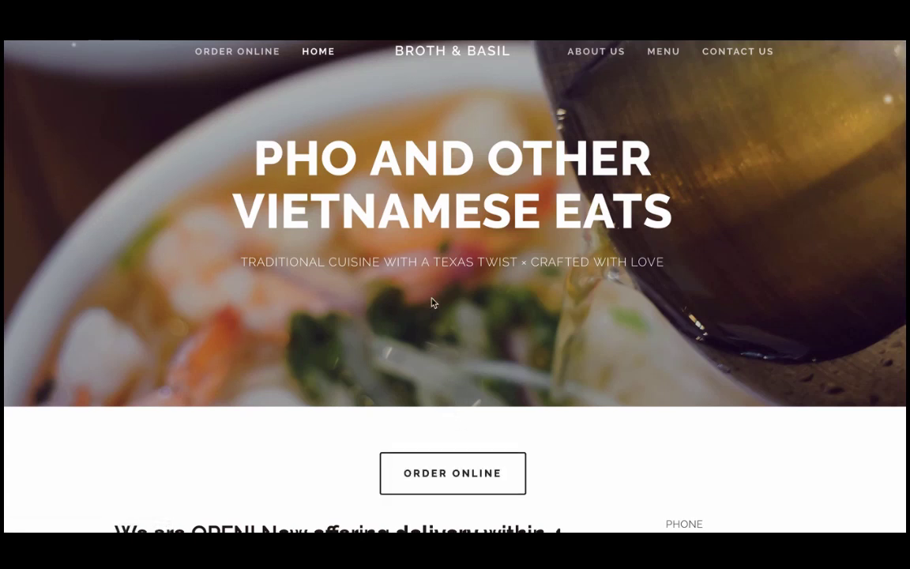
- Test the ORDER ONLINE button above the About Us text and look through the menu on the online ordering page it opens
scroll(433, 303, down, 2)
click(448, 354)
scroll(457, 387, down, 10)
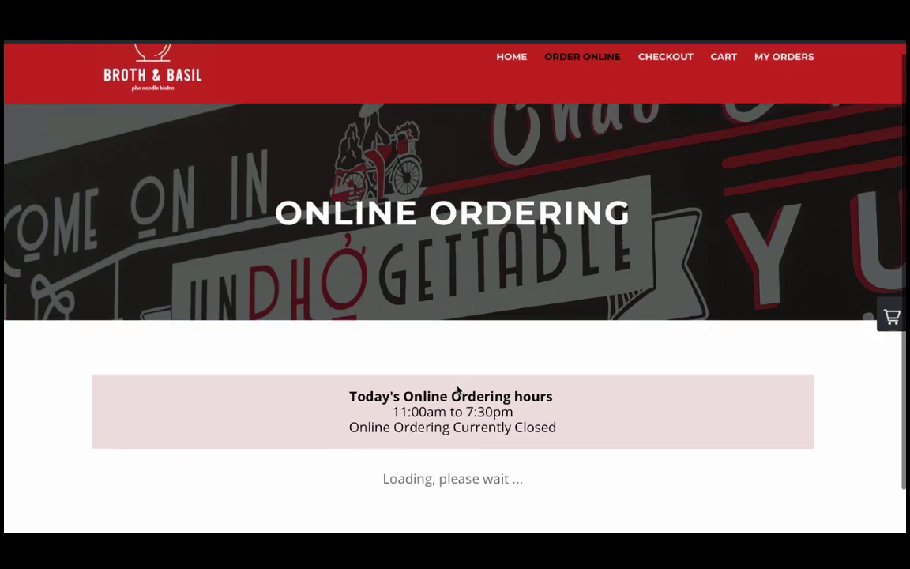
scroll(457, 386, up, 6)
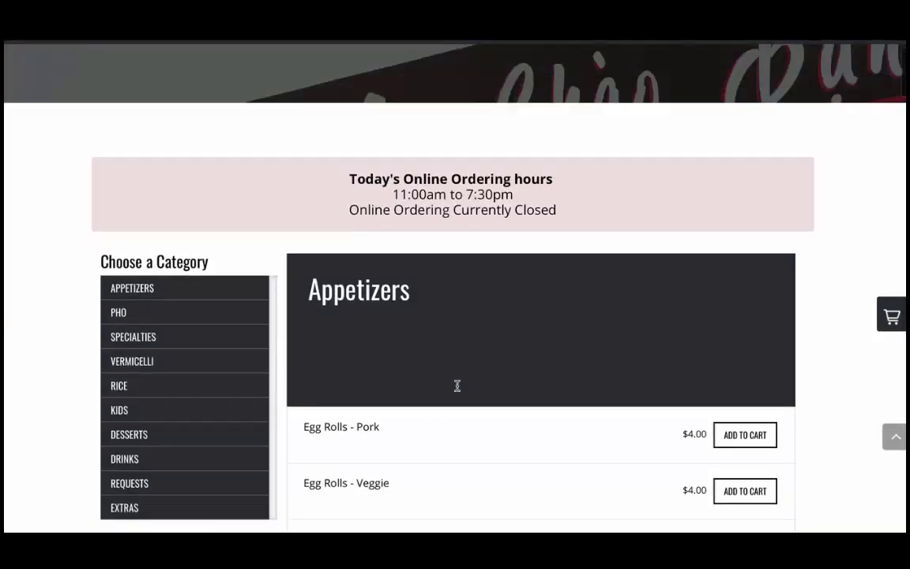
scroll(565, 367, down, 7)
scroll(517, 349, up, 4)
scroll(518, 352, up, 3)
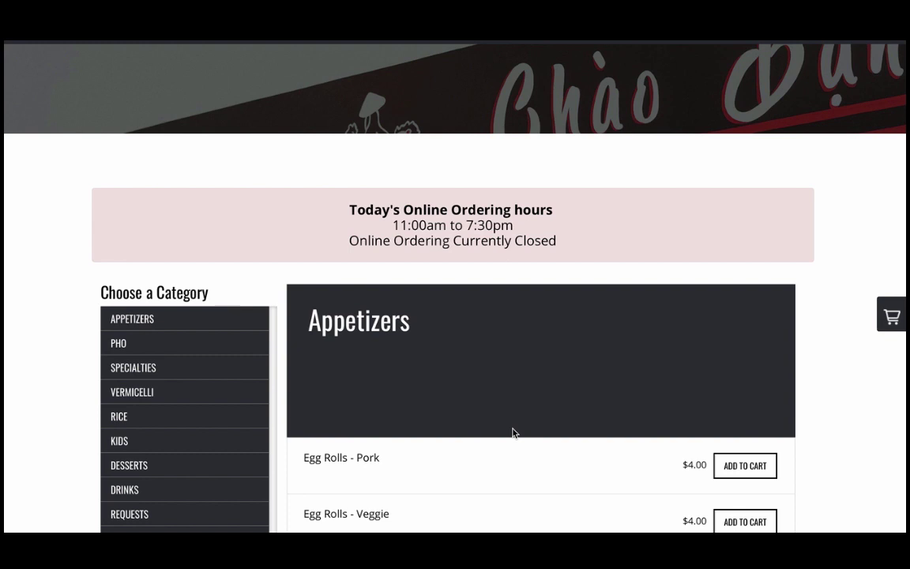
scroll(491, 320, up, 3)
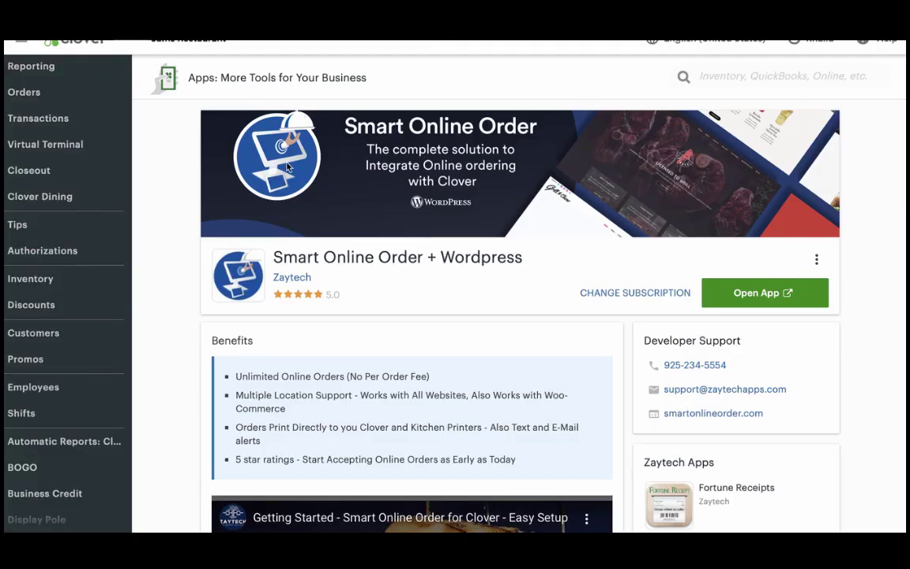
- Switch to the Clover app page and highlight the Smart Online Order name in the app's title
drag(294, 254, 433, 254)
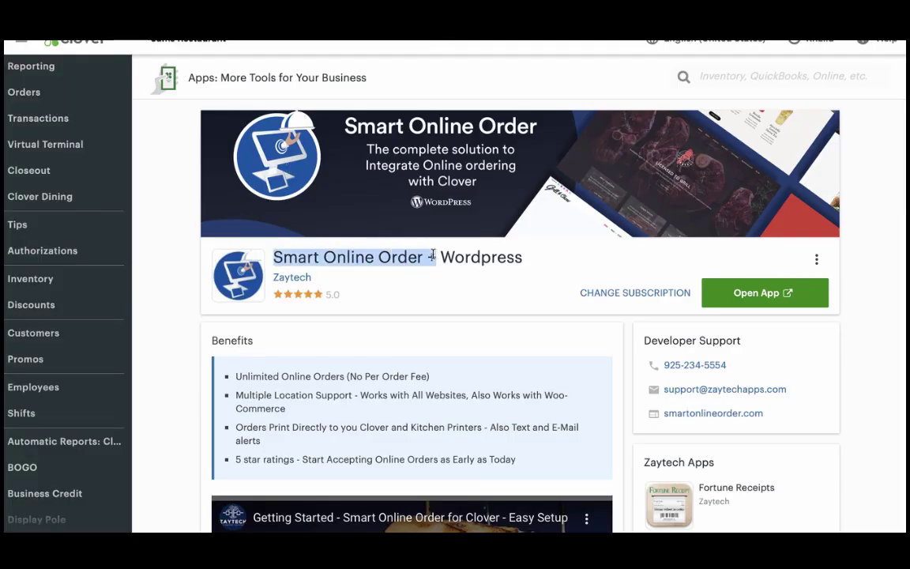